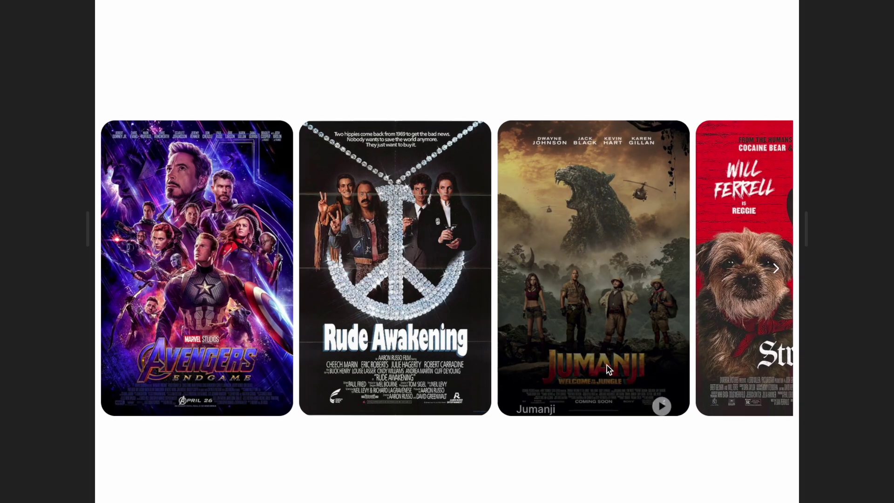
left_click(770, 269)
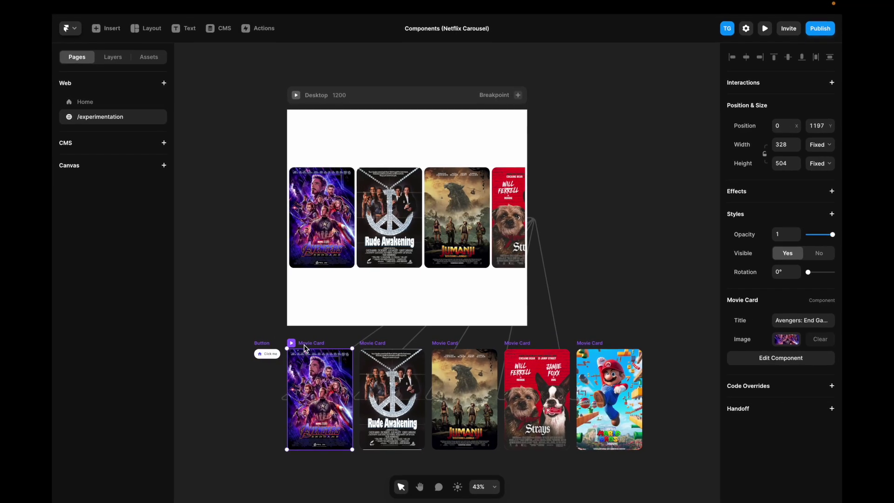
left_click(374, 349)
left_click(443, 349)
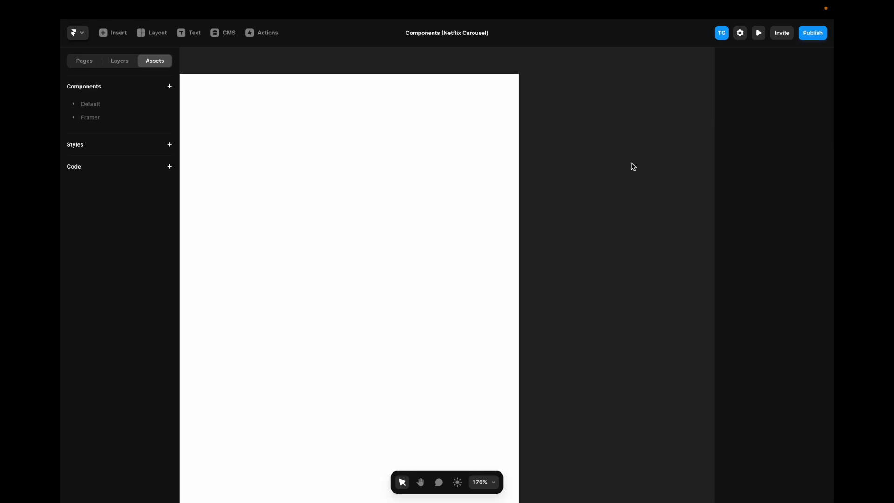
Add a "Click me" text layer on the empty canvas beside the page and wrap it in a stack.
scroll(626, 166, "right", 5)
key("t")
left_click(463, 190)
type("Click me")
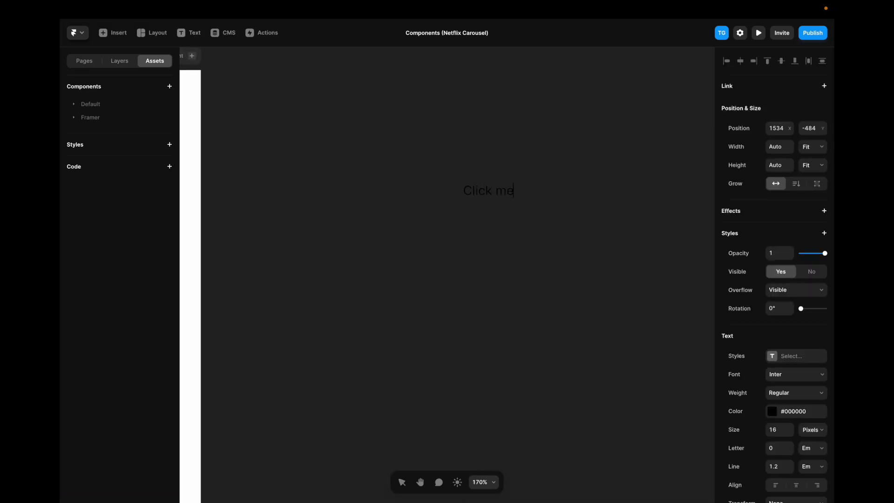
right_click(507, 190)
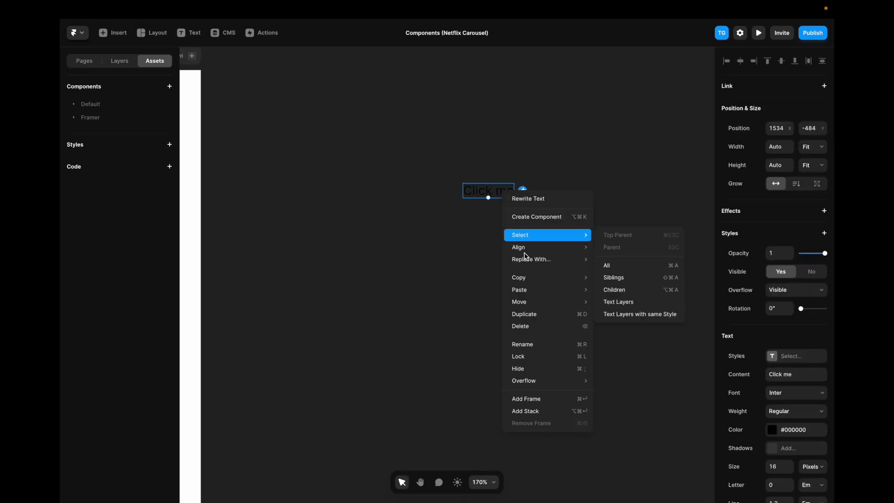
left_click(554, 411)
Make the "Click me" stack fit its content in both width and height.
left_click(811, 170)
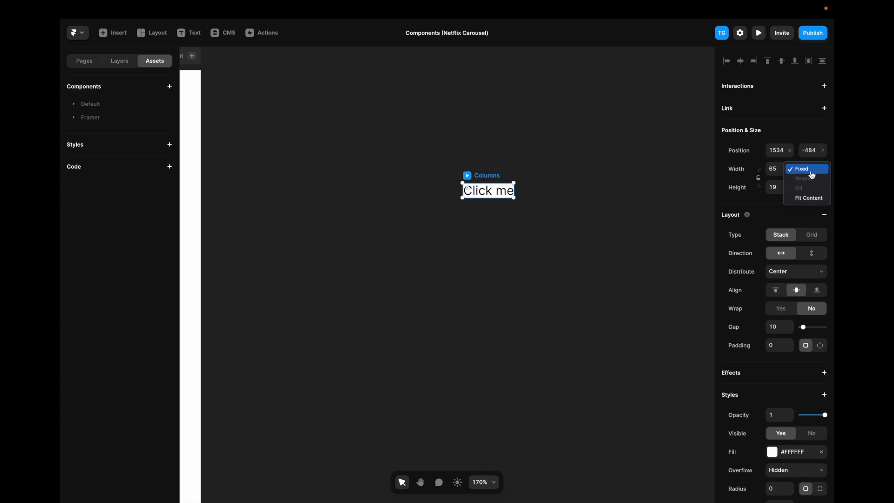
left_click(809, 198)
left_click(816, 188)
left_click(815, 217)
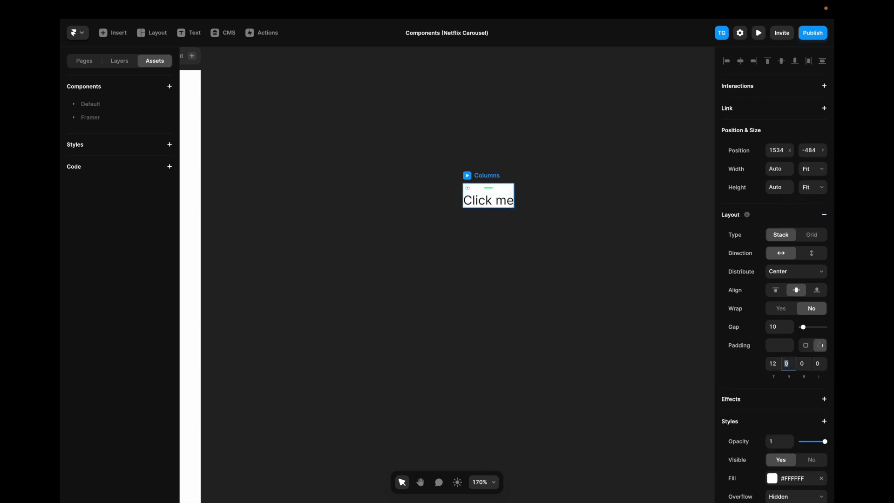
Set the stack's padding to 12 at the top and bottom and 16 on the right and left.
key("Tab")
type("12")
key("Tab")
type("16")
key("Return")
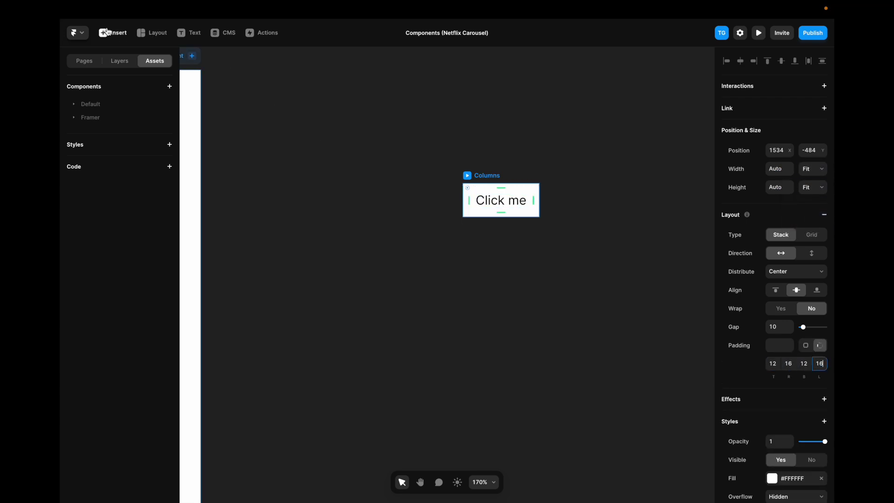
Find the Material icon element and place it inside the stack, before the "Click me" text.
left_click(112, 32)
type("materi")
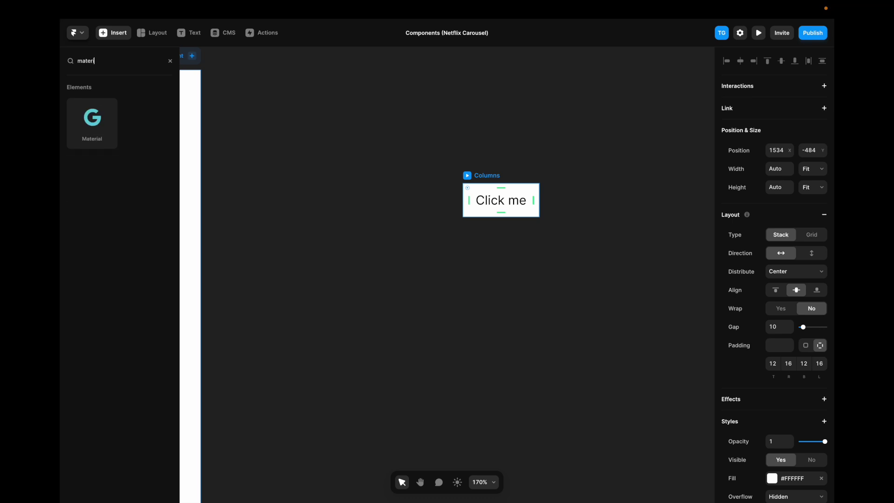
left_click_drag(84, 114, 484, 207)
Set the Material icon's width and height to 24.
left_click(775, 175)
type("24")
key("Return")
left_click(781, 194)
type("24")
key("Return")
Round the stack's corners with a radius of 24 and turn the stack into a component named Button.
left_click(781, 372)
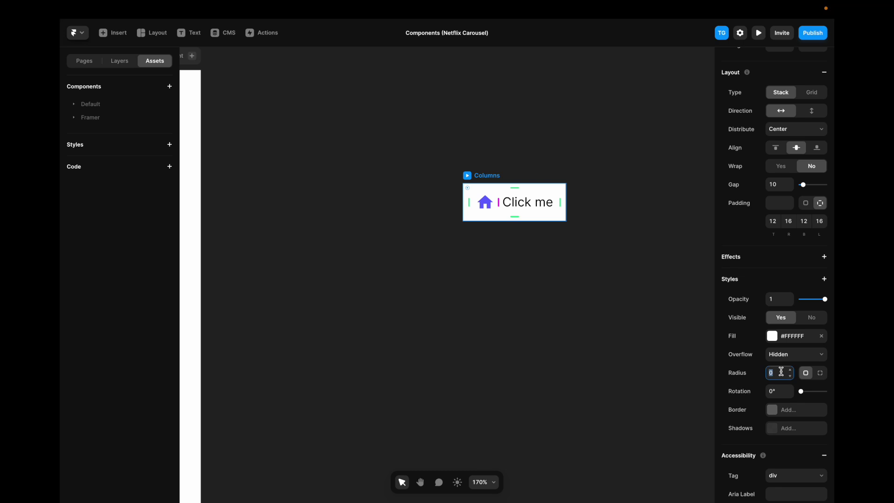
type("24")
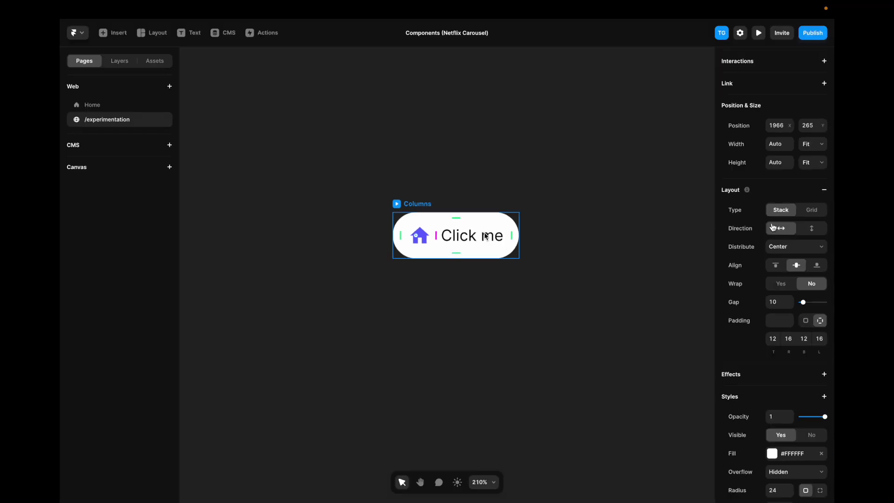
right_click(457, 247)
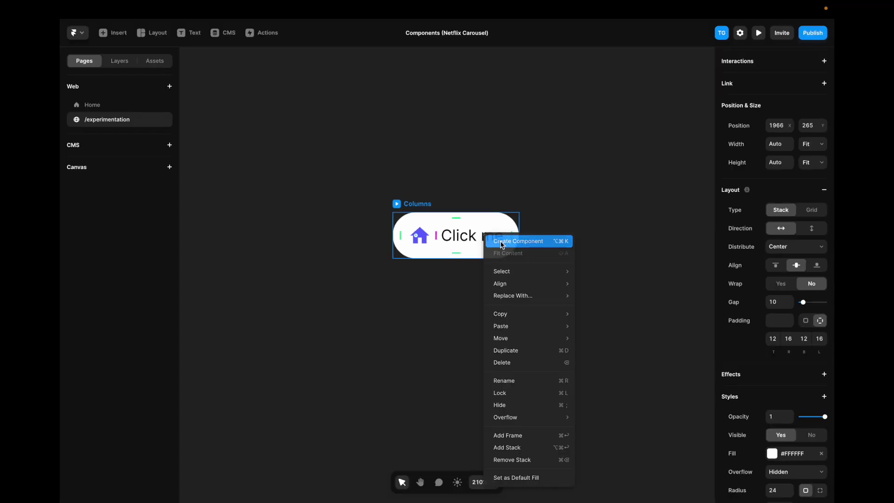
left_click(501, 241)
type("Button")
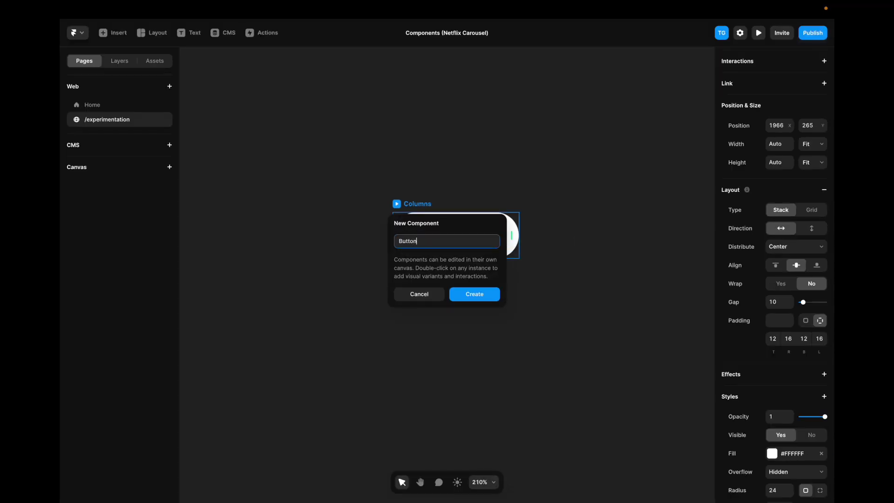
key("Return")
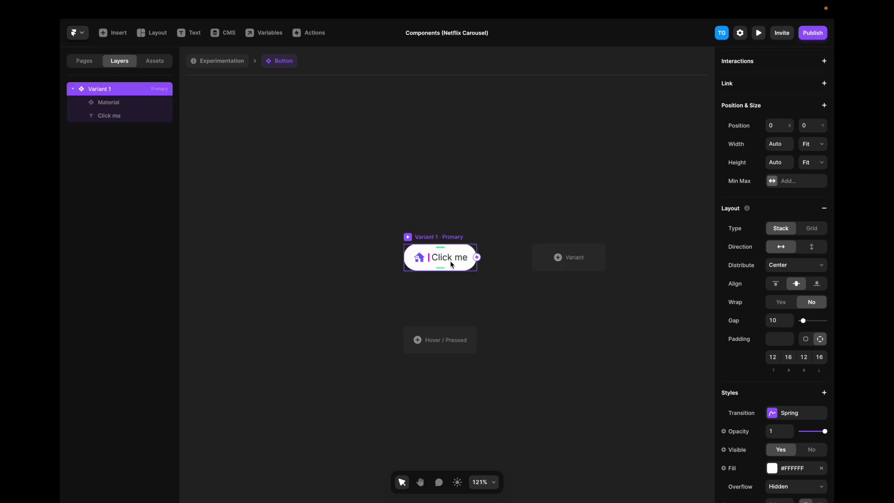
Look up the Button component in the project's assets and reopen it for editing from the Experimentation page.
left_click(159, 65)
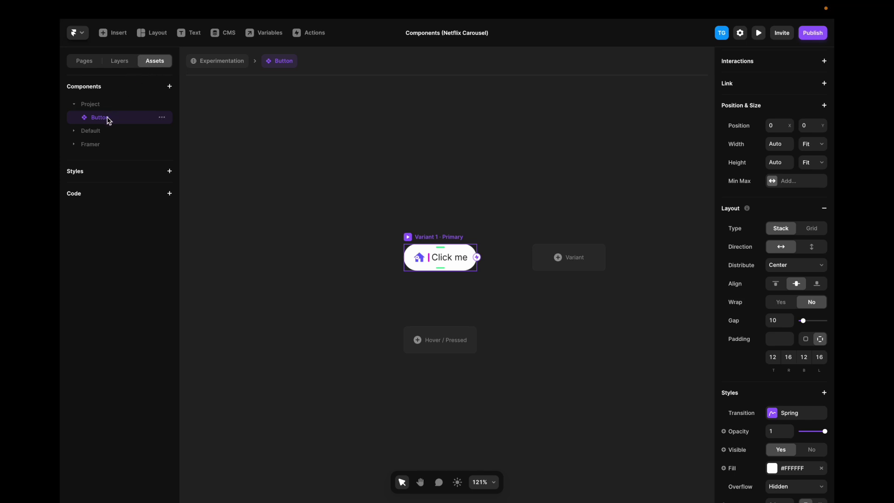
left_click(217, 63)
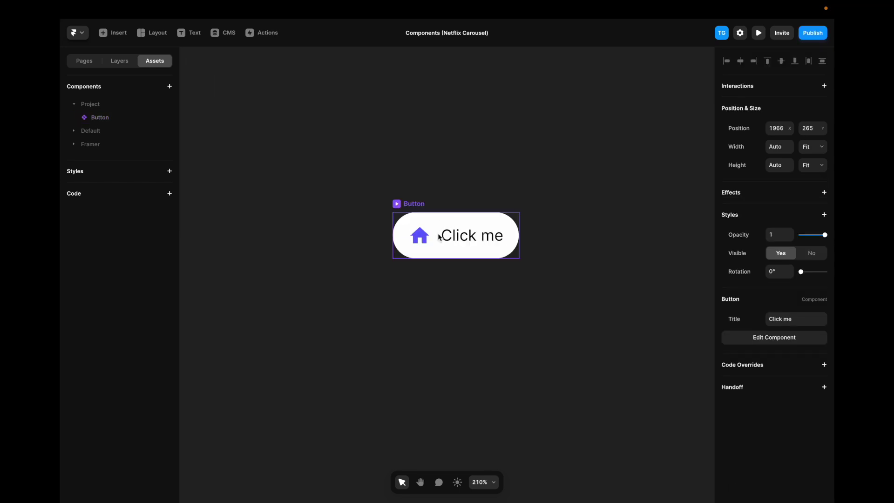
double_click(438, 237)
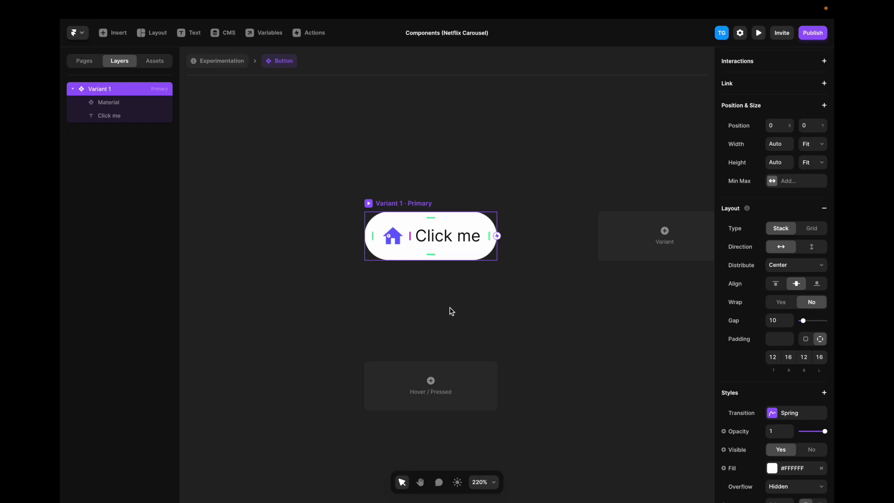
Add a Hover state to the button's primary variant with an opacity of 0.5 and preview it.
left_click(436, 384)
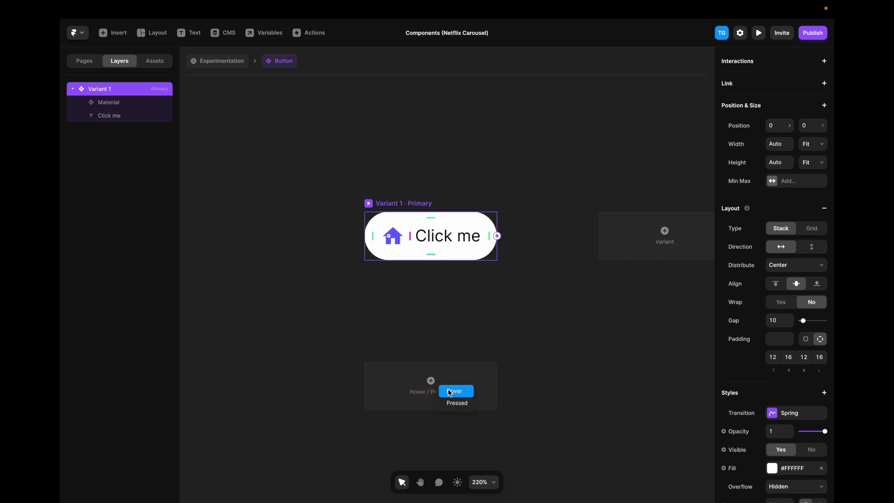
left_click(450, 392)
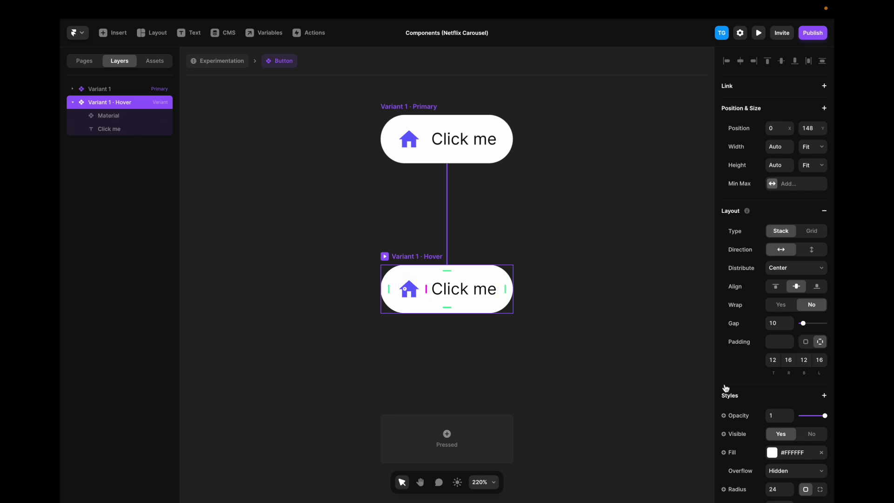
left_click(782, 417)
type("0.5")
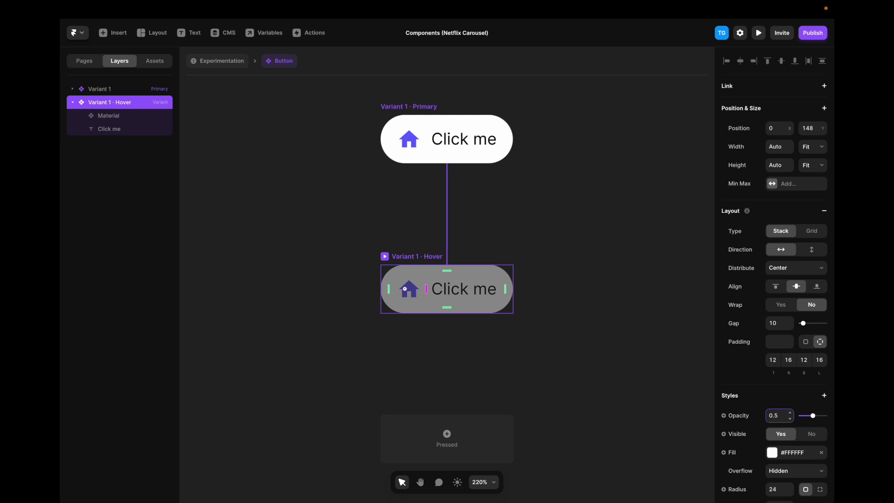
key("super+p")
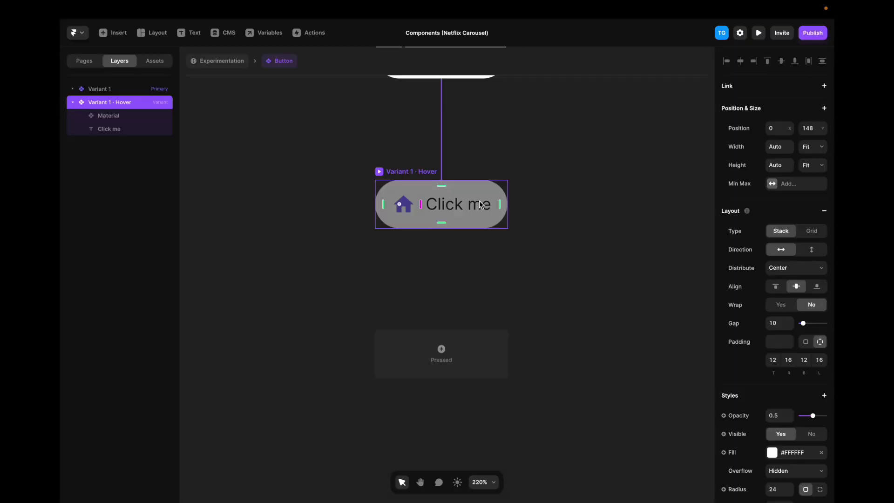
Add a Pressed state to the button's primary variant and set its opacity to 25%.
left_click(446, 354)
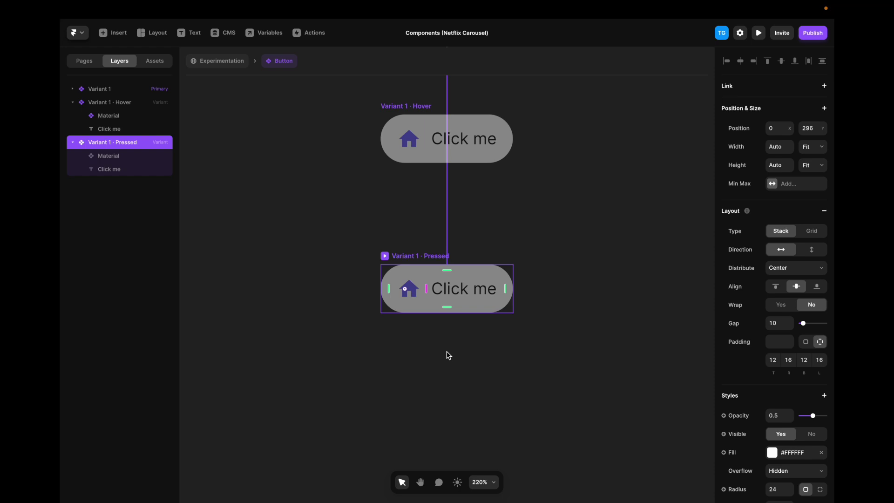
key("super+z")
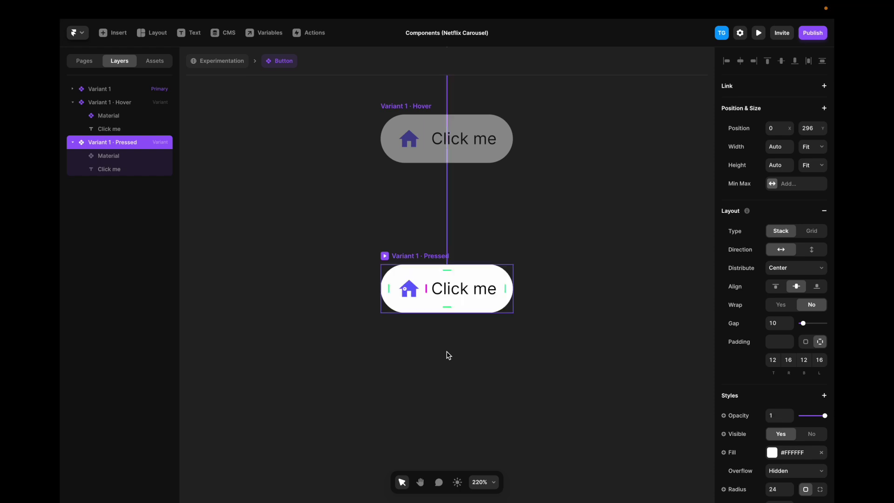
key("2")
key("5")
Preview the button and test its hover and pressed states.
key("super+p")
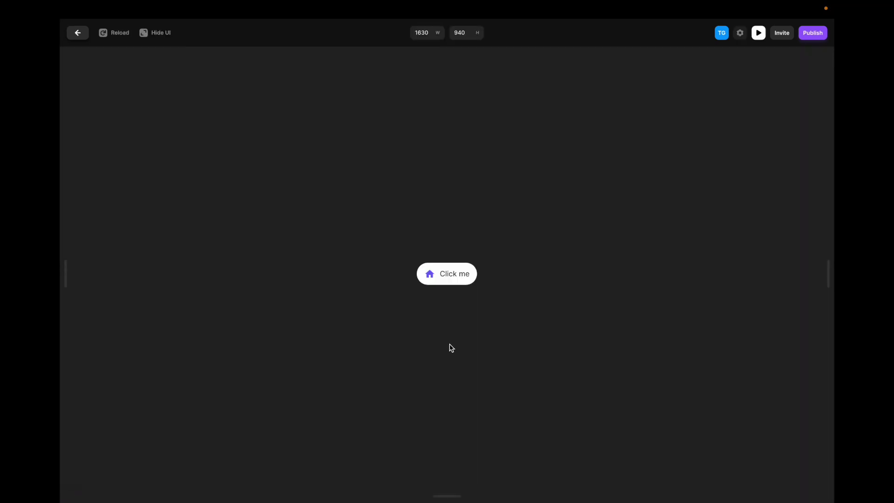
left_click(452, 282)
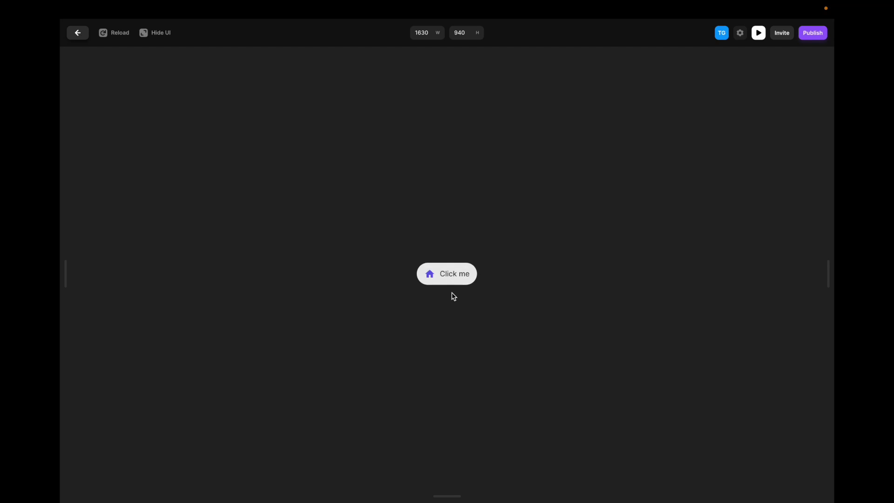
left_click(452, 283)
left_click(452, 282)
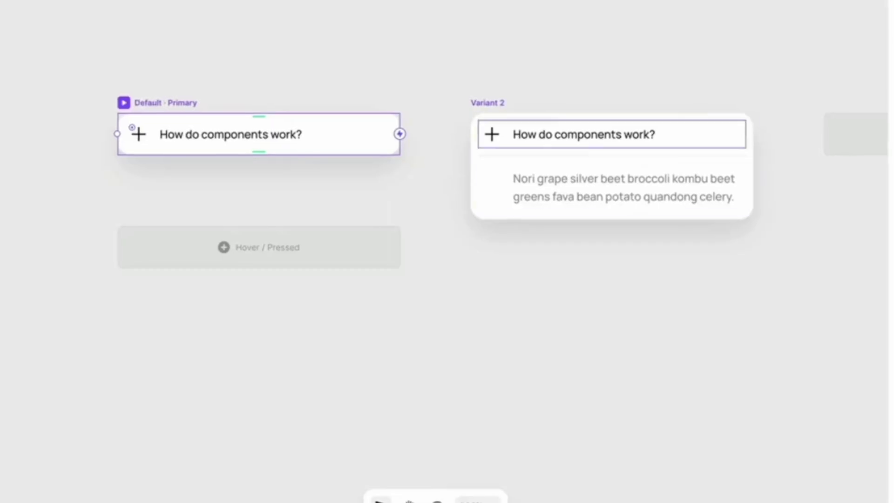
left_click(611, 134)
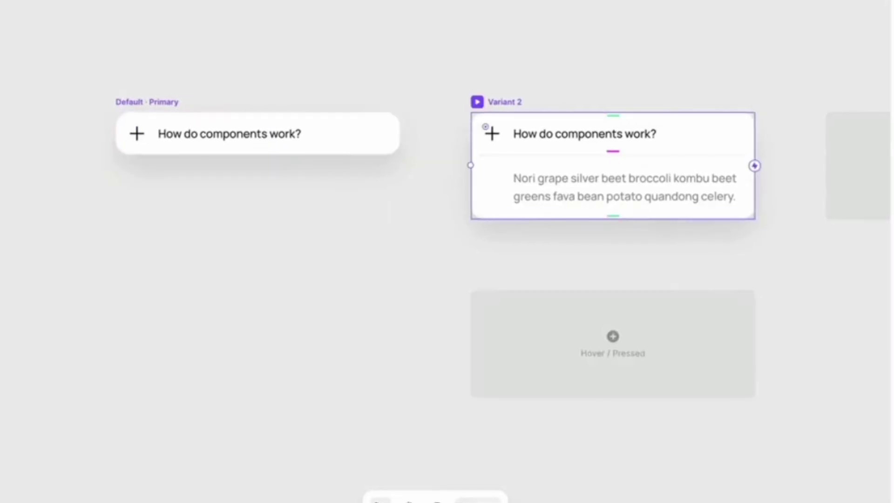
type("Open")
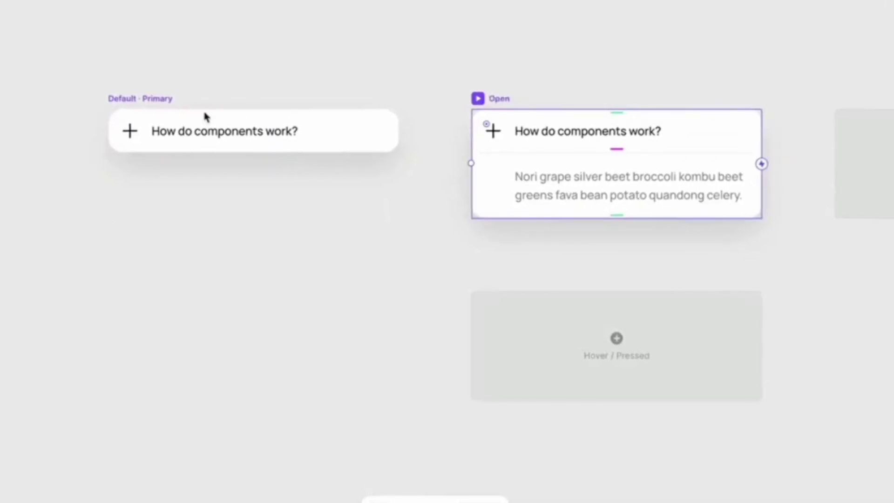
left_click(202, 113)
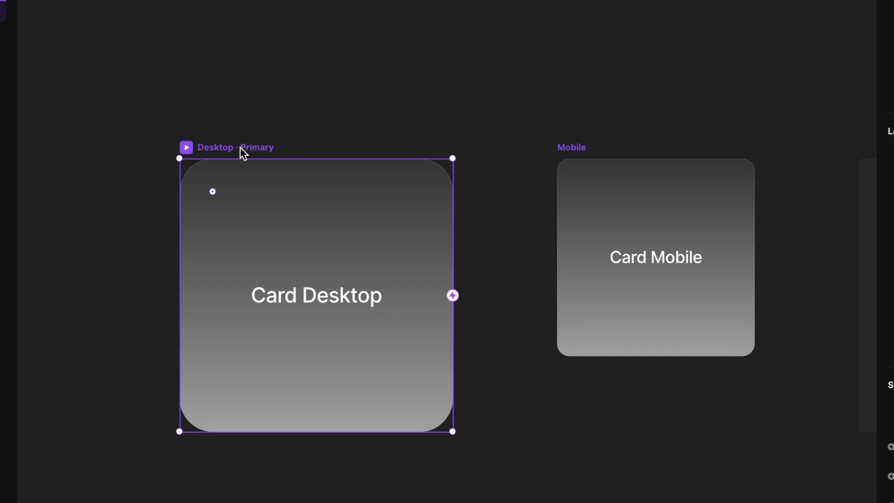
left_click(579, 144)
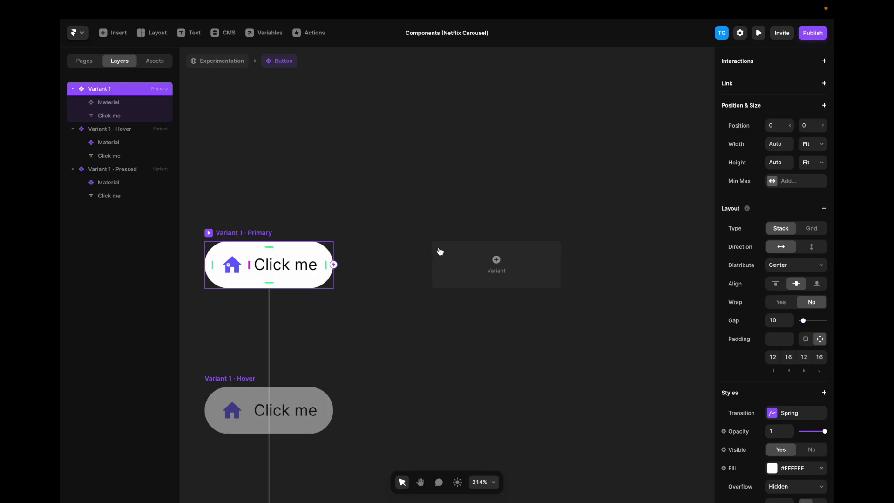
Add a second variant beside the primary button and delete its "Click me" text, keeping only the icon.
left_click(498, 261)
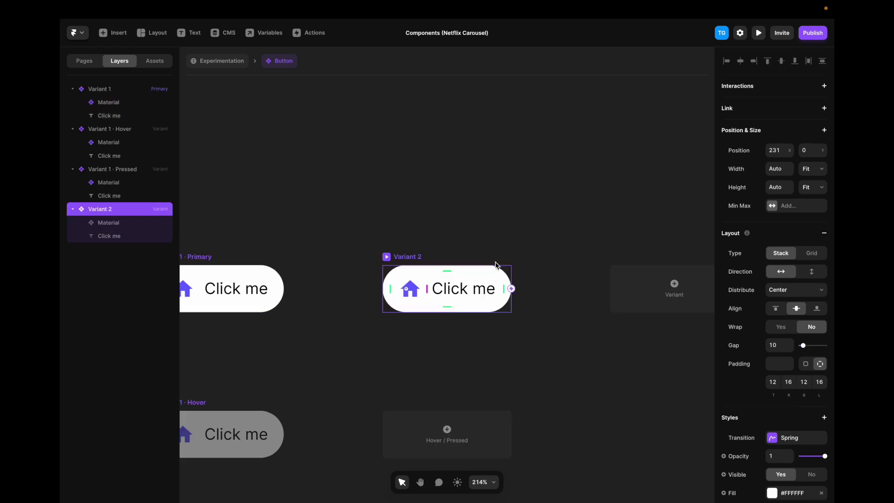
left_click(477, 291)
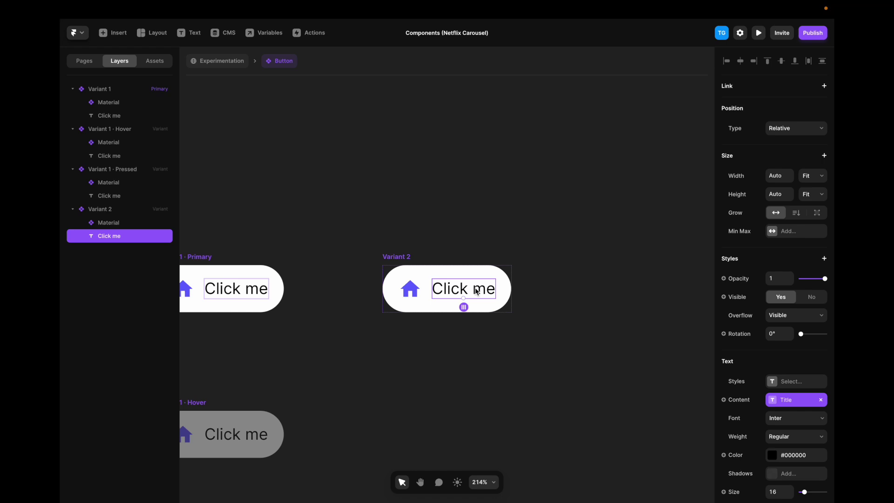
key("Delete")
Give Variant 2 a fixed width and height of 56 and lock its aspect ratio.
left_click(410, 259)
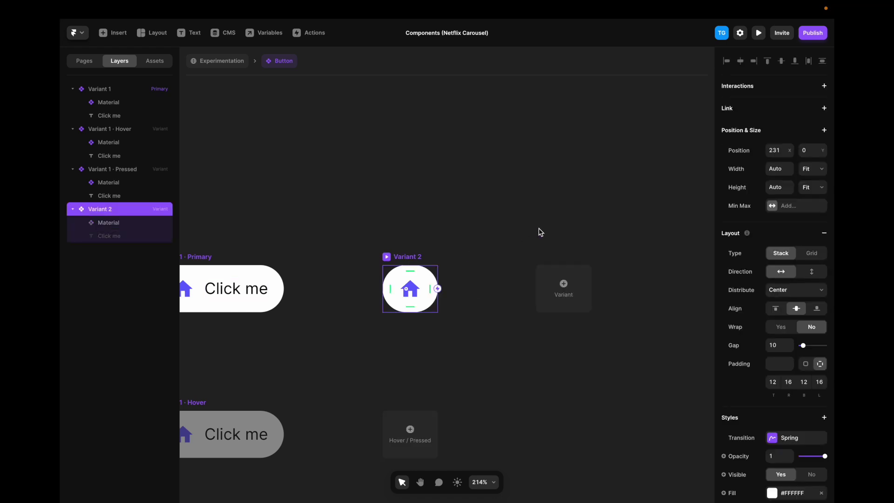
left_click(811, 171)
left_click(806, 137)
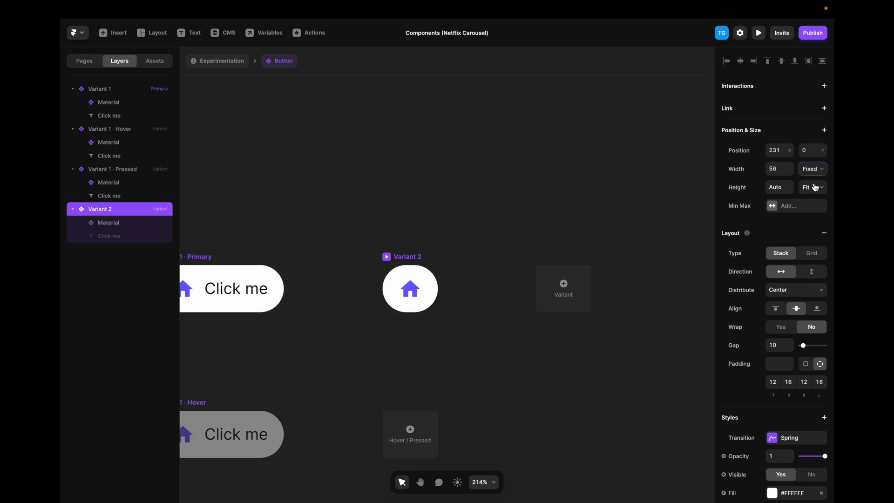
left_click(780, 188)
type("56")
key("Return")
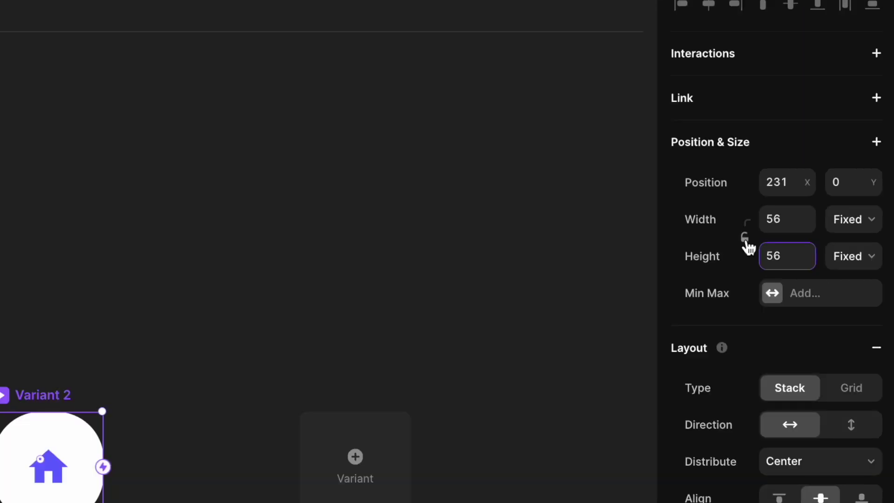
left_click(759, 180)
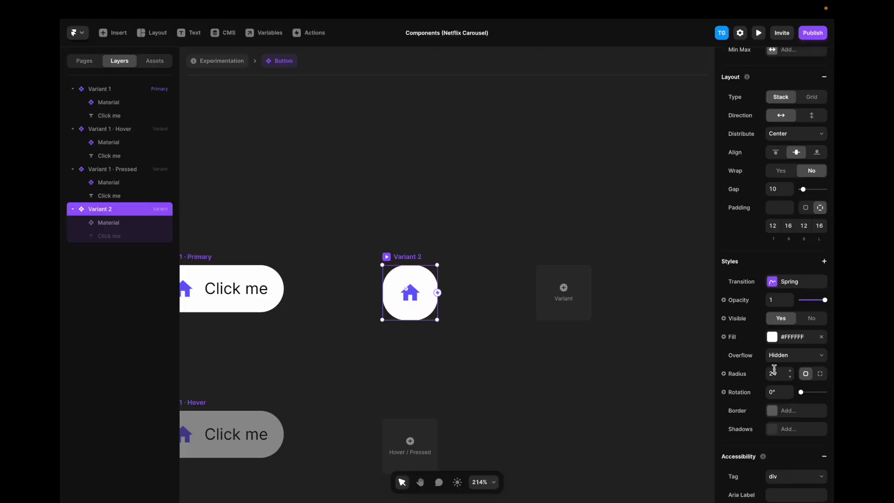
Set Variant 2's corner radius to 56 and add a Hover state to it with an opacity of 0.5.
left_click(776, 372)
type("44")
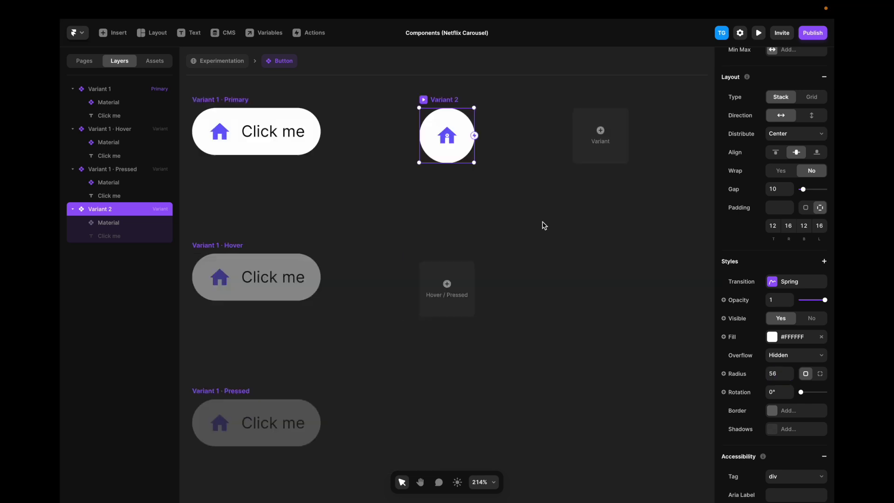
left_click(462, 276)
left_click(481, 284)
left_click(482, 285)
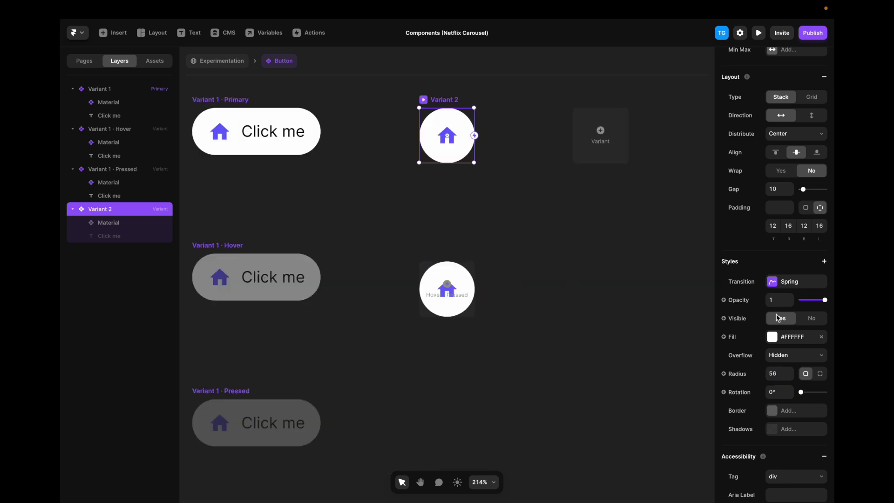
left_click(778, 419)
type("0.5")
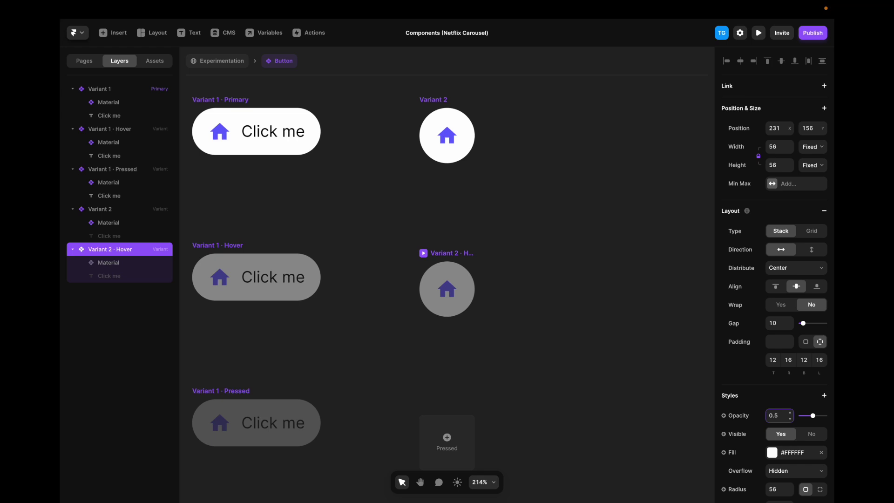
key("Return")
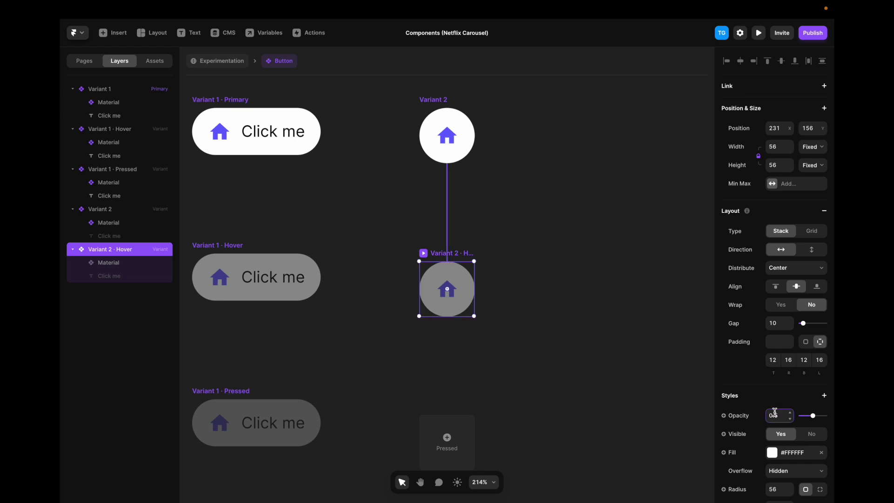
Add a Pressed state to Variant 2 and lower its opacity below that of the Hover state.
scroll(493, 253, "down", 3)
left_click(471, 269)
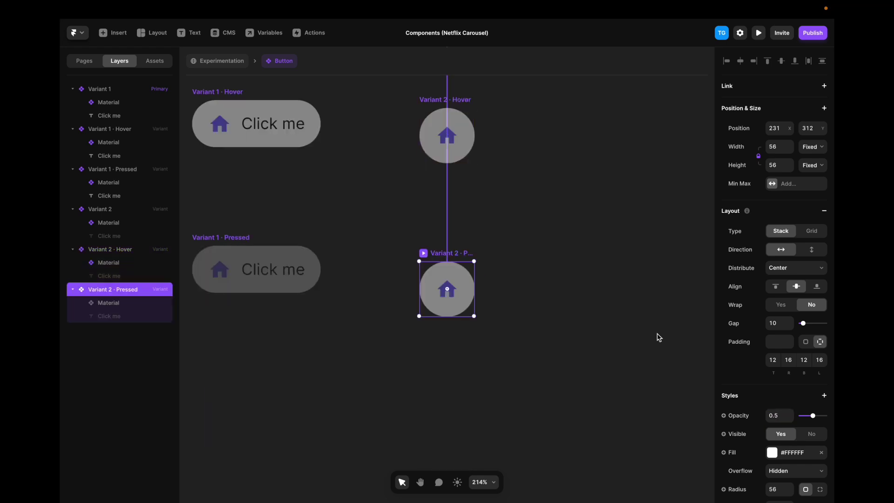
left_click(773, 414)
type("0")
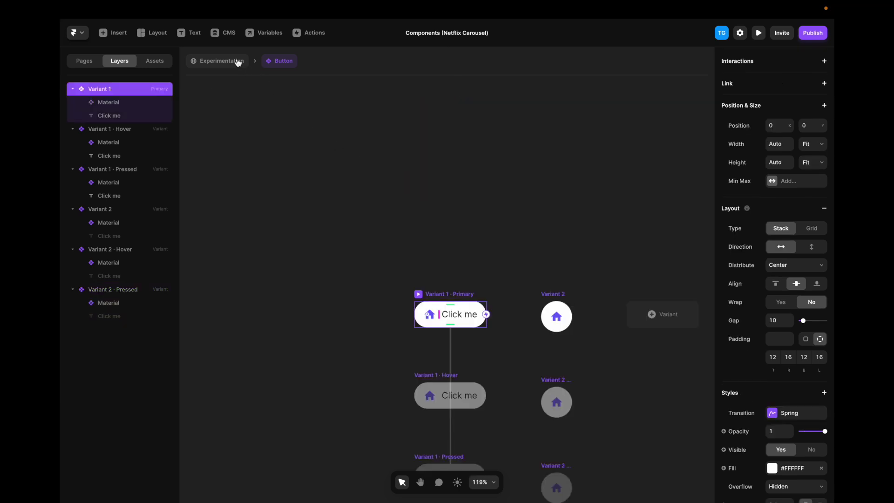
Return to the Experimentation page and place an instance of the Button component in the upper part of the Desktop frame.
left_click(238, 62)
left_click(159, 64)
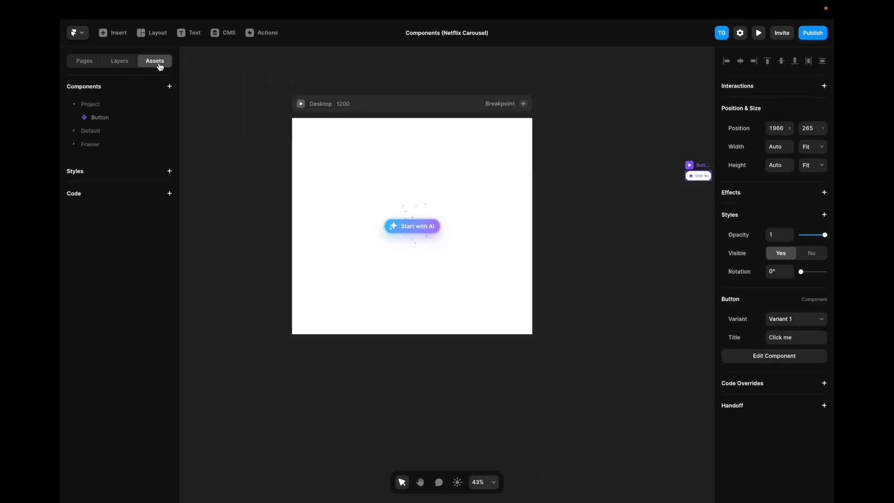
left_click_drag(111, 121, 393, 163)
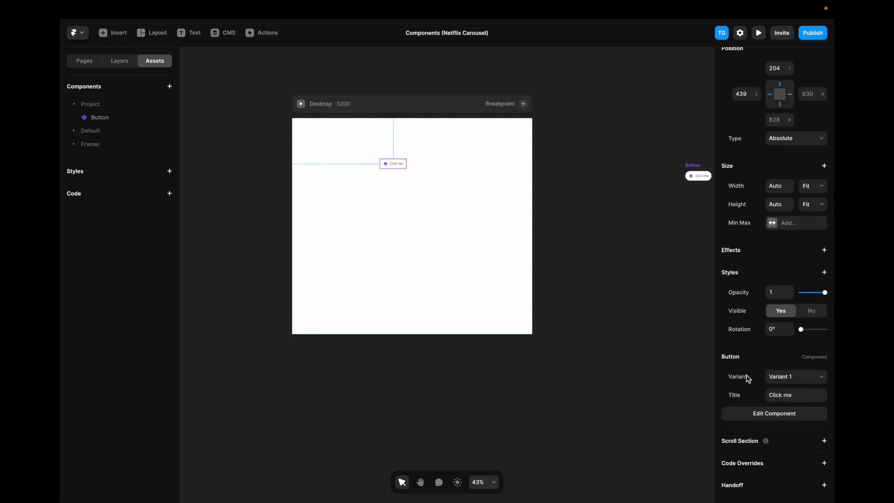
Set the placed button's title to "Click me twice" and switch the instance to Variant 2.
left_click(780, 379)
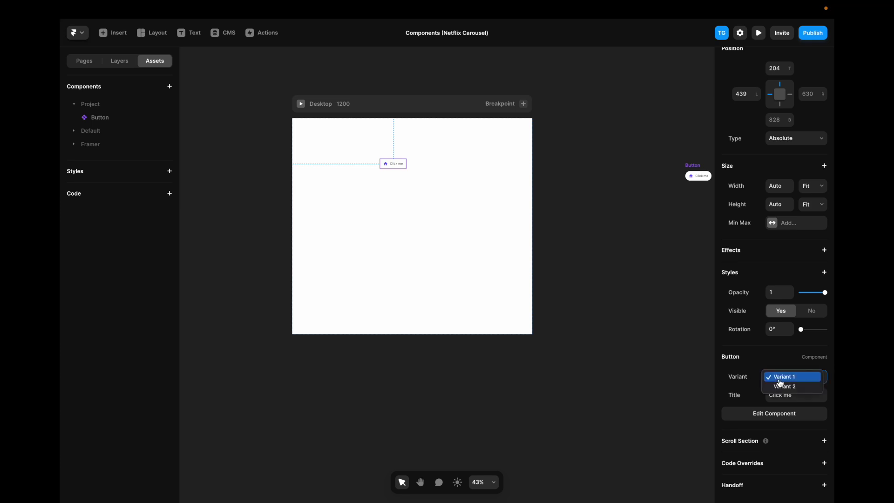
left_click(778, 388)
left_click(786, 395)
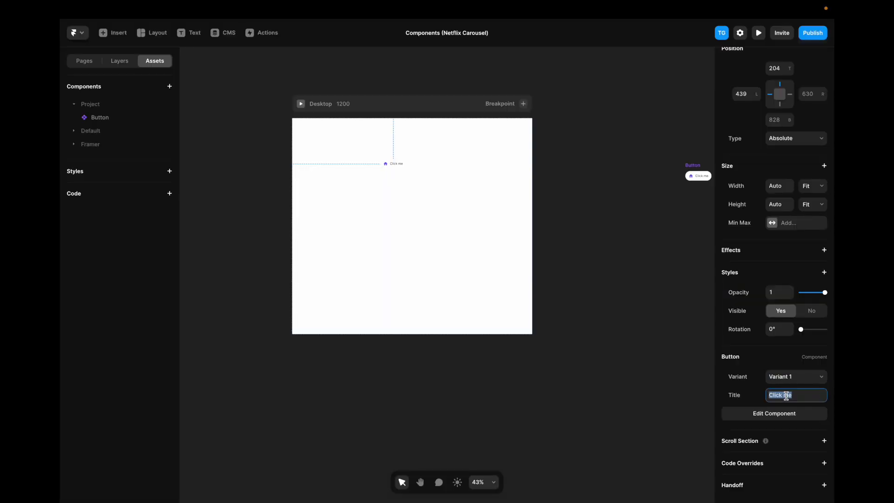
type("Click me twice")
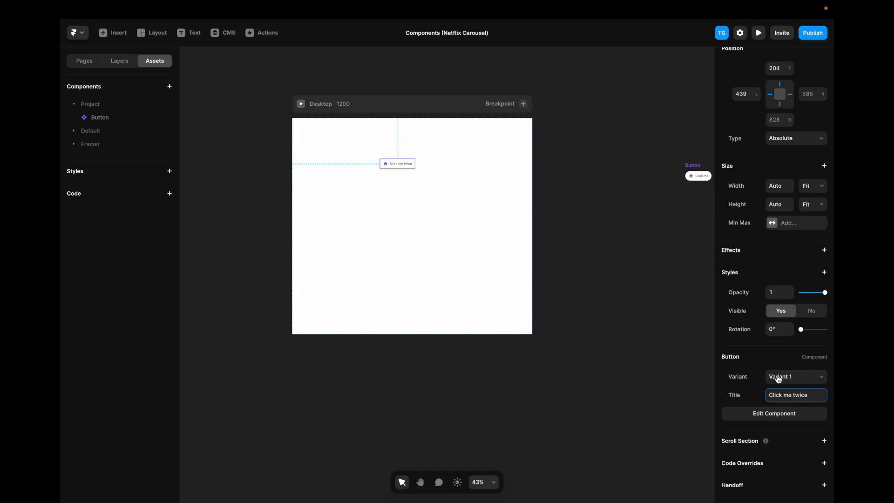
left_click(782, 379)
left_click(783, 387)
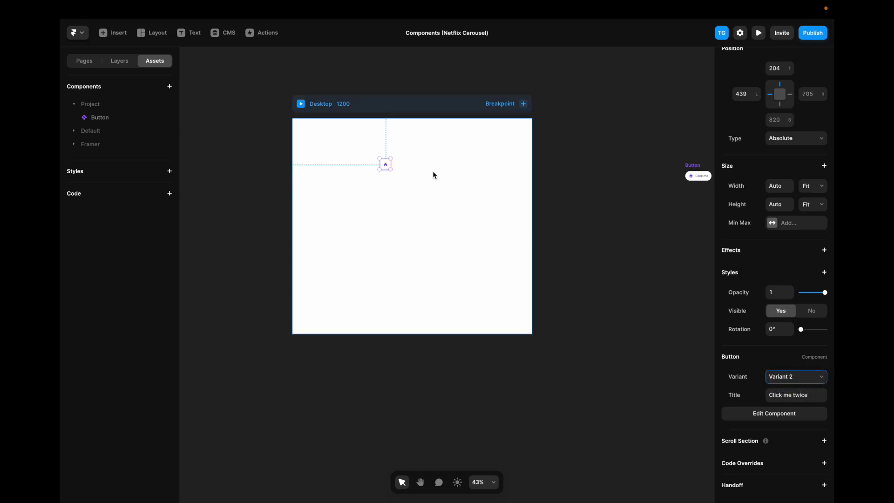
scroll(387, 166, "up", 10)
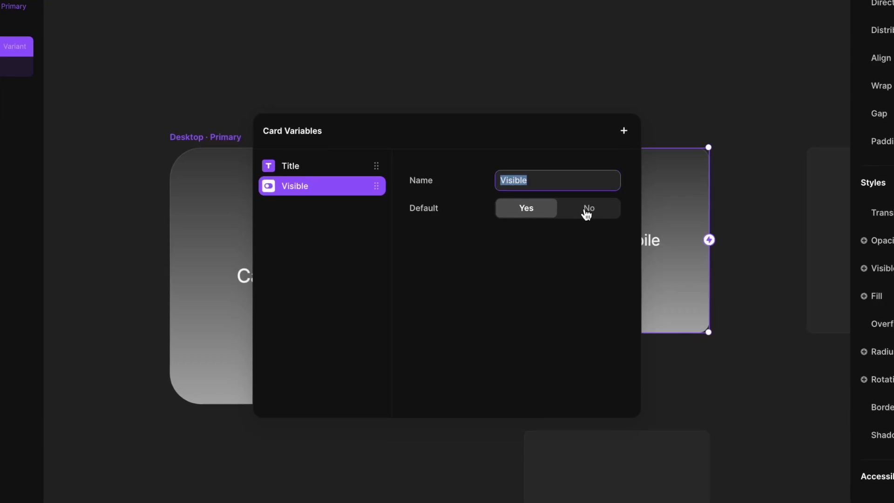
Try the Visible variable's default on and off in the Card variables, and open the Background variable's default color.
left_click(585, 213)
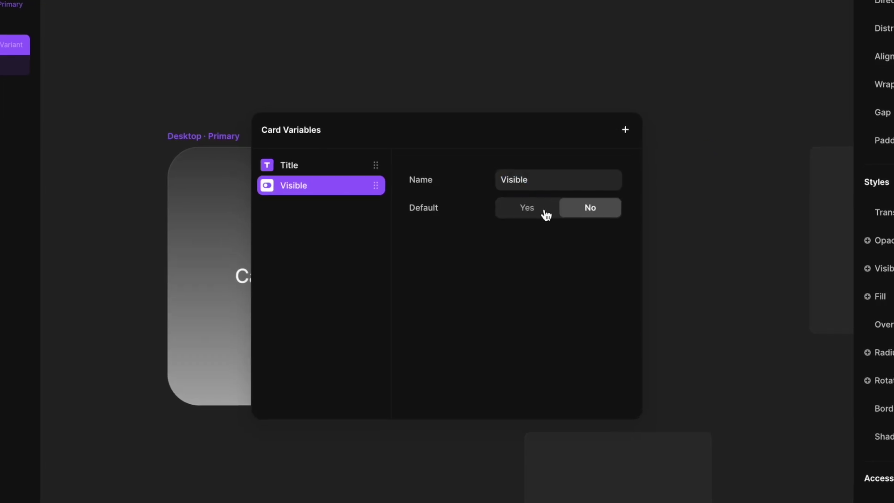
left_click(549, 213)
left_click(580, 214)
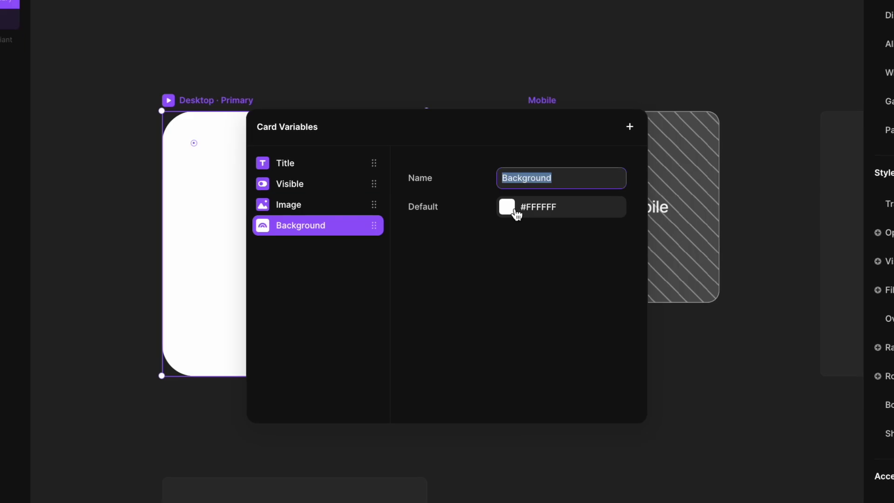
left_click(515, 208)
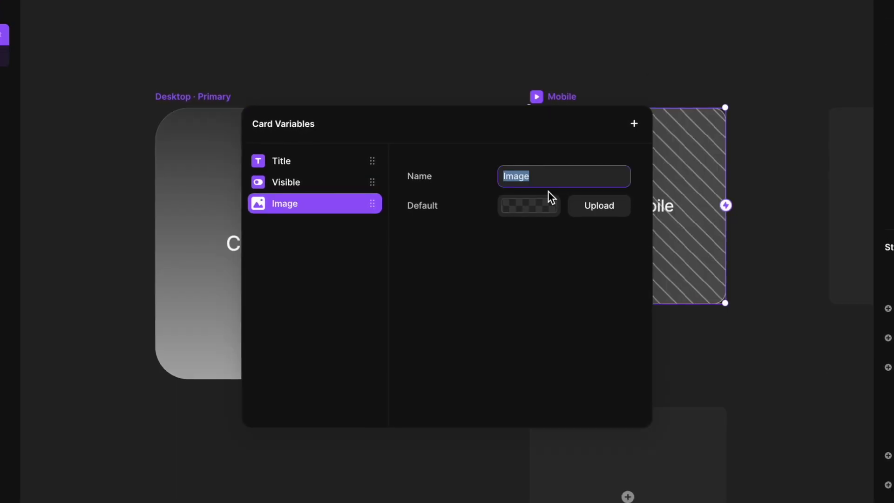
left_click(580, 210)
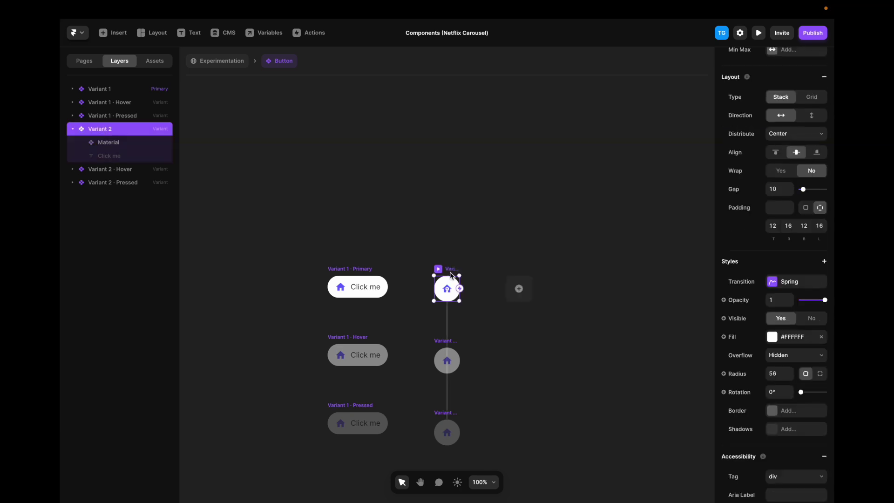
Change the Material icon inside the Button component's Variant 2 to Highlight.
left_click(117, 148)
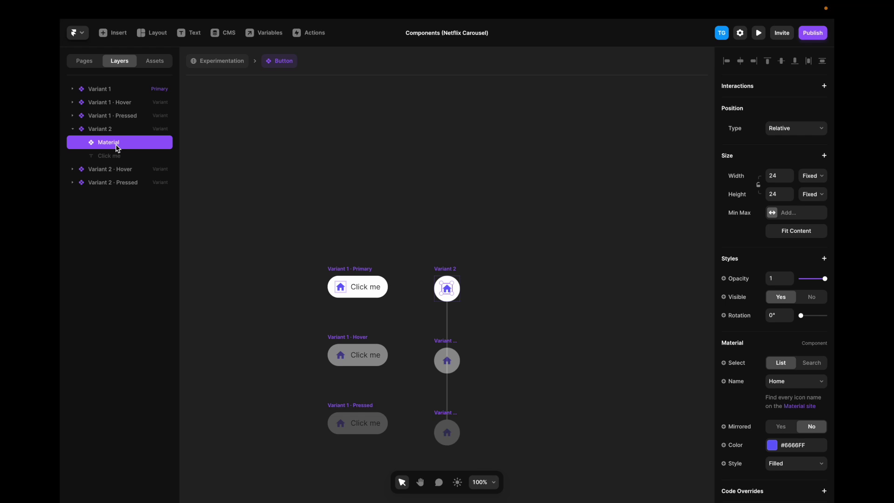
scroll(764, 298, "down", 1)
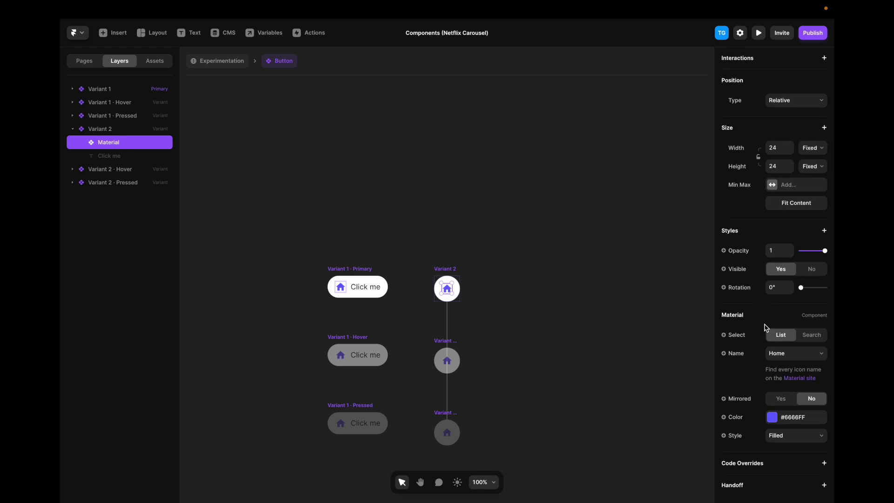
left_click(775, 355)
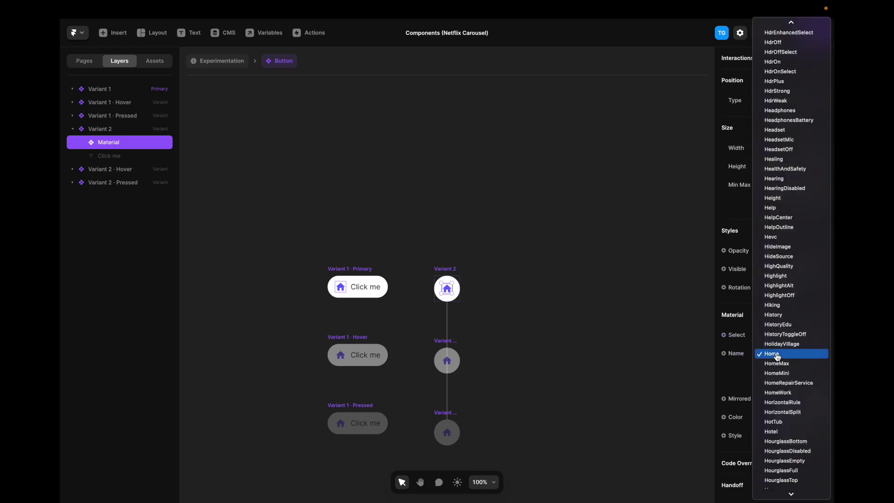
key("Escape")
left_click(785, 353)
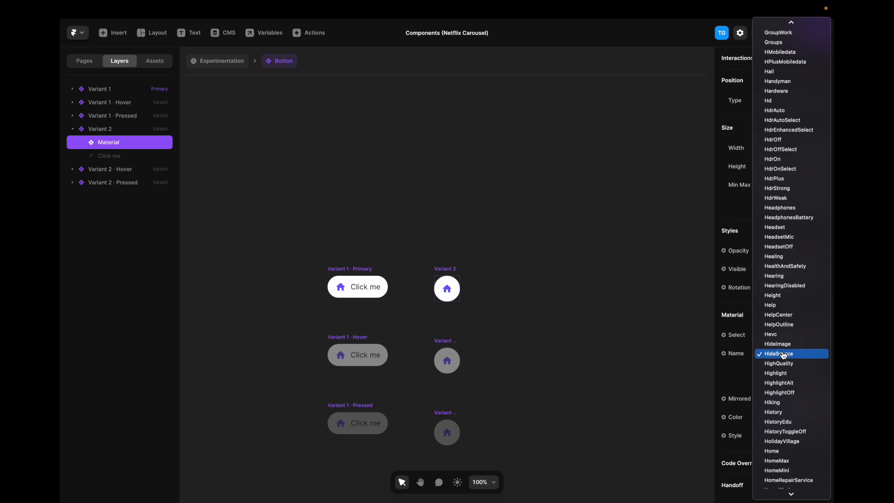
left_click(756, 363)
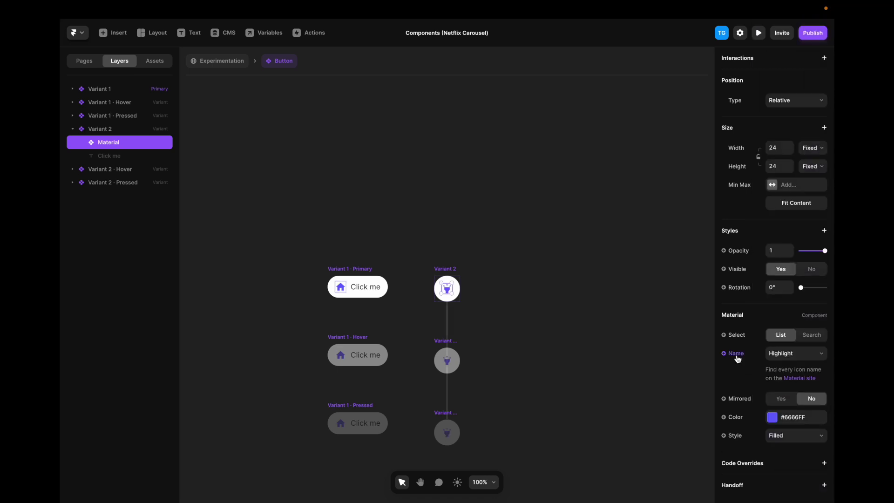
Create a component variable named "Icon" from the Material icon's Name property.
left_click(737, 359)
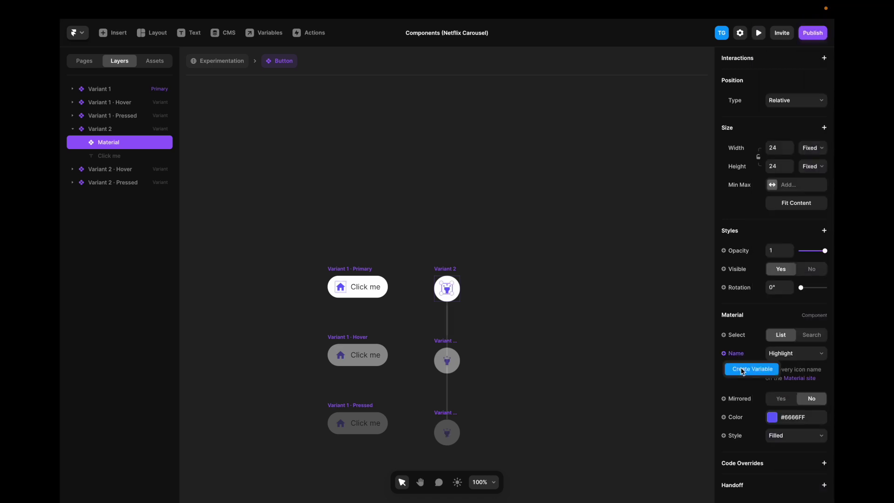
left_click(742, 369)
type("Icon")
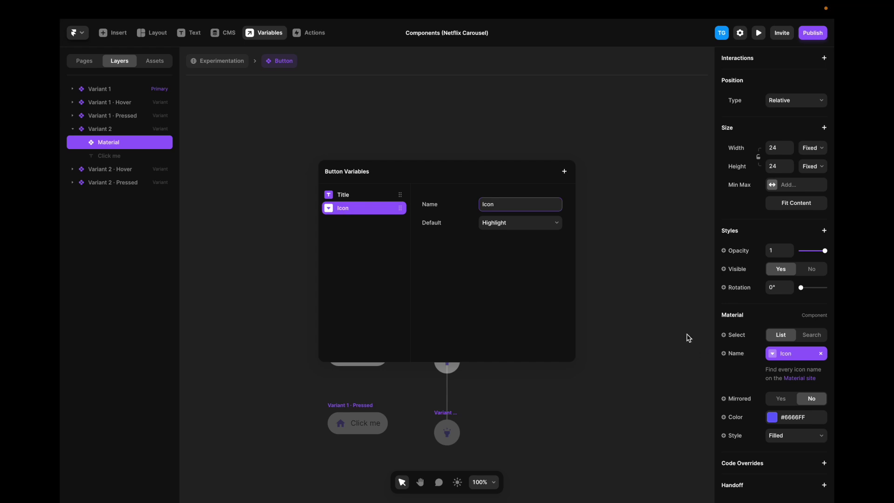
left_click(642, 303)
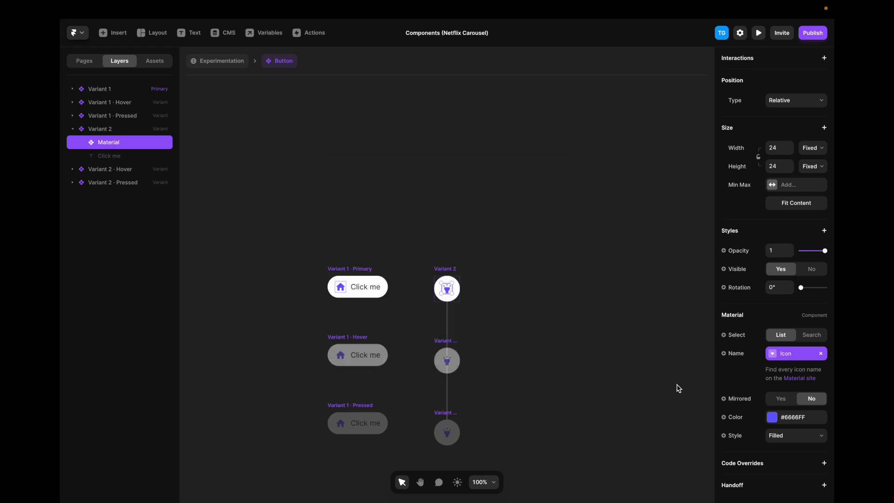
Create a component variable named "Icon Color" from the Material icon's Color property.
left_click(737, 418)
left_click(739, 433)
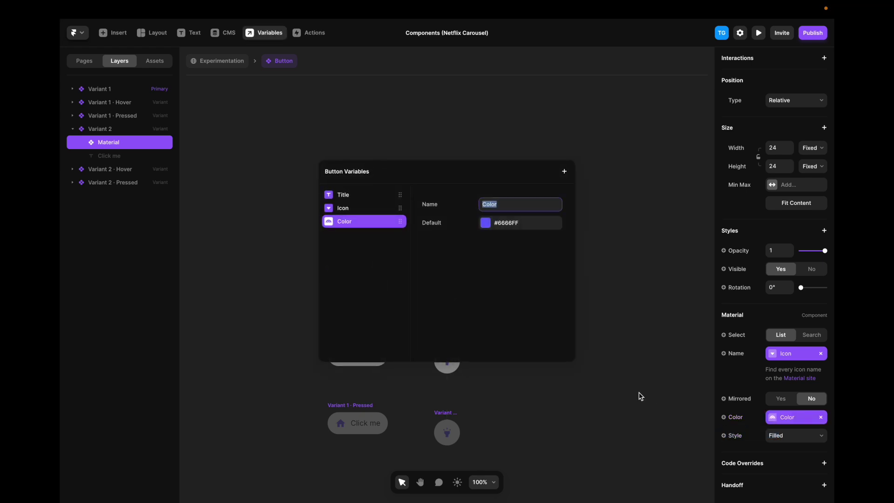
type("Icon Co")
key("Return")
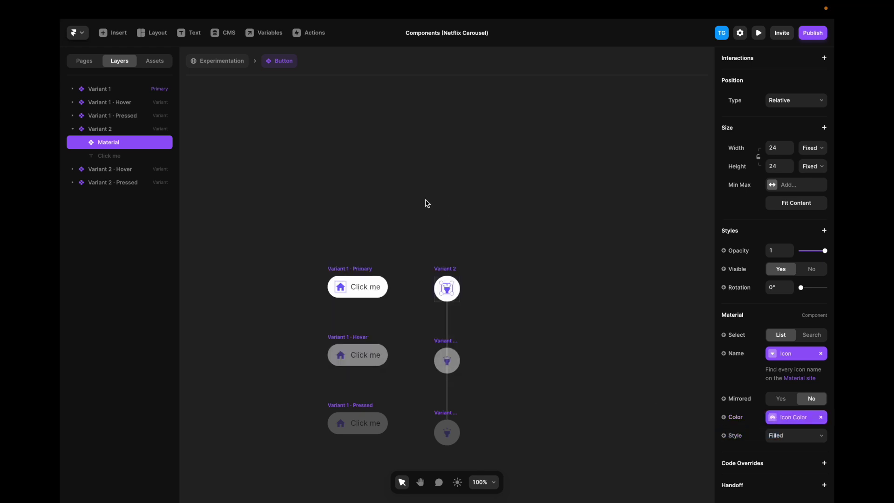
Return to the Experimentation page, set the button instance's icon to HelpCenter and adjust its icon color.
left_click(228, 66)
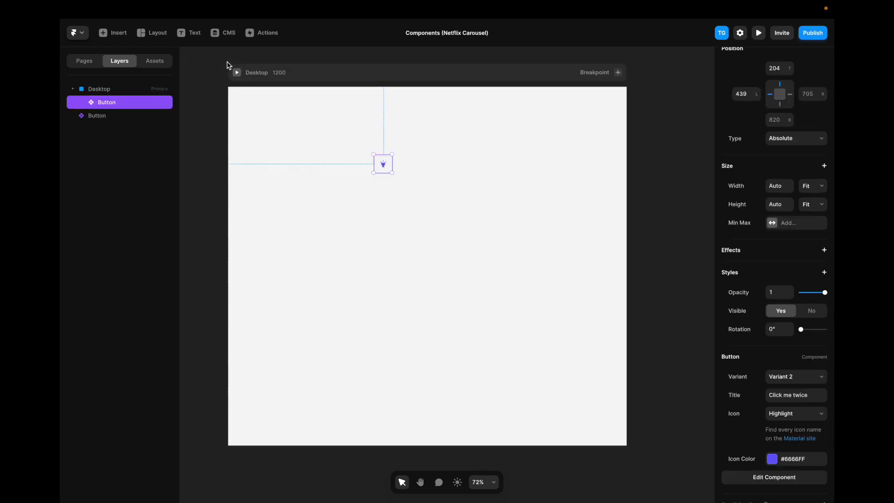
scroll(744, 389, "down", 1)
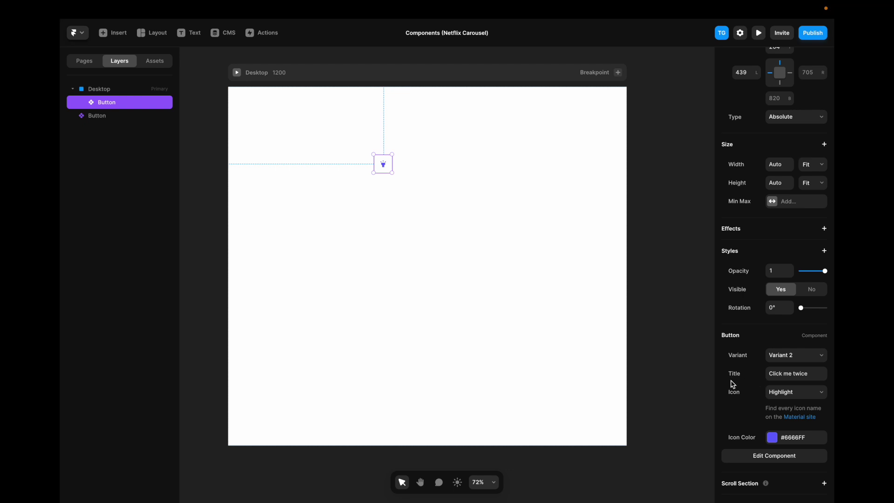
left_click(778, 396)
left_click(772, 340)
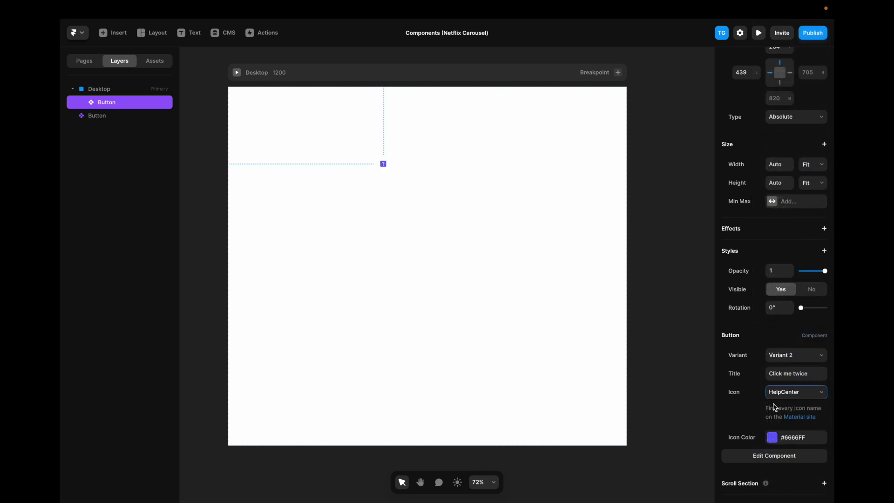
left_click(771, 436)
left_click_drag(647, 357, 647, 343)
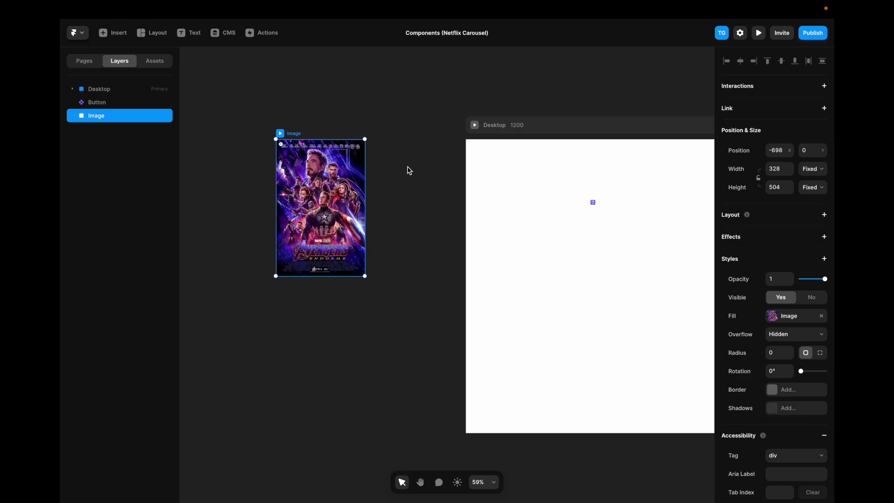
Wrap the Avengers poster image in a stack and set the stack's corner radius to 24.
right_click(343, 162)
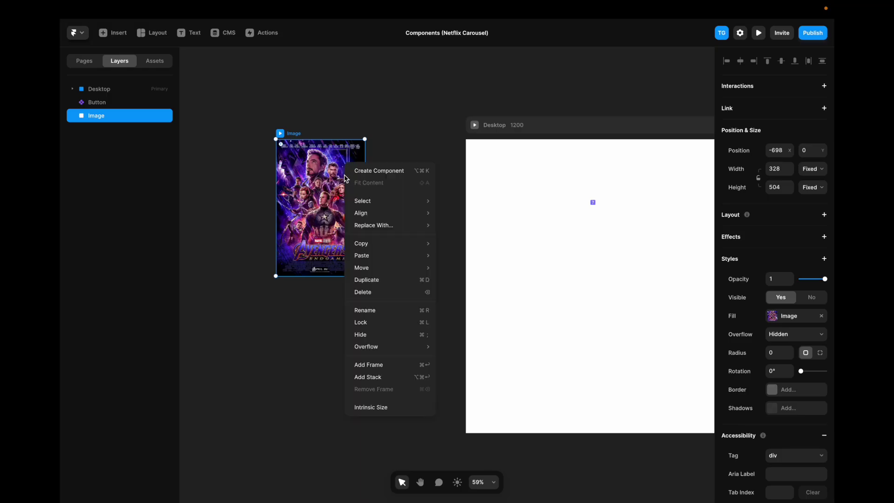
left_click(388, 381)
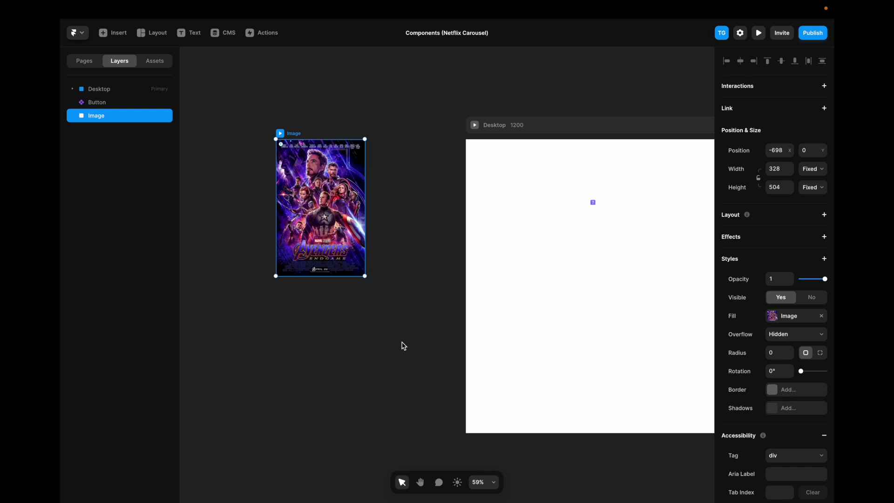
key("ctrl+Return")
scroll(770, 393, "down", 3)
left_click(774, 394)
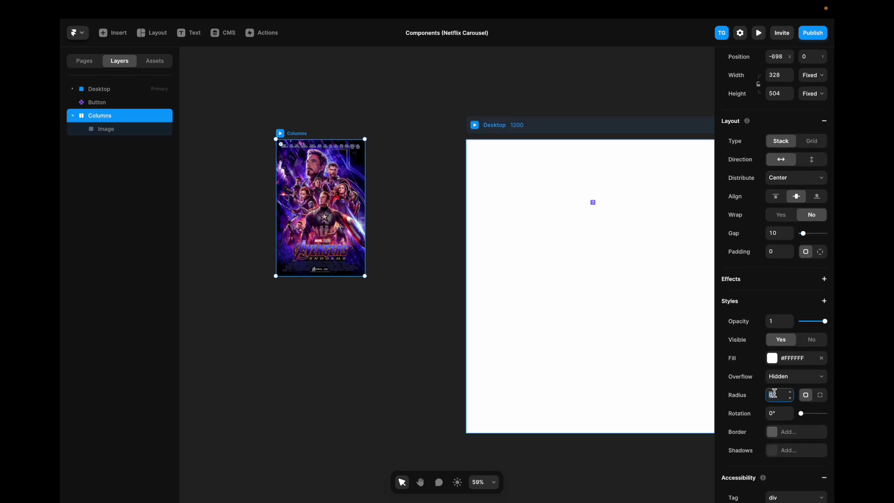
type("24")
key("Return")
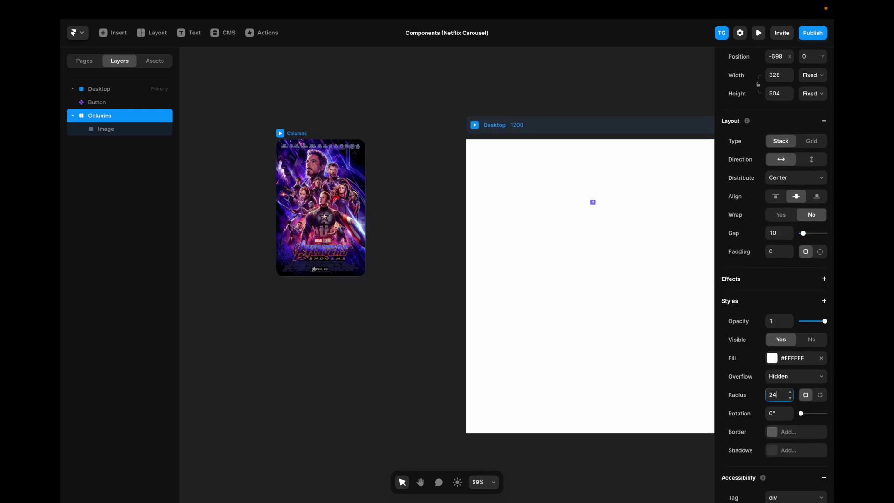
Draw a 328 × 504 frame that covers the whole poster image.
scroll(276, 140, "up", 5)
key("f")
mouse_move(274, 136)
left_mouse_down()
mouse_move(440, 358)
mouse_move(475, 462)
mouse_move(489, 467)
left_mouse_up()
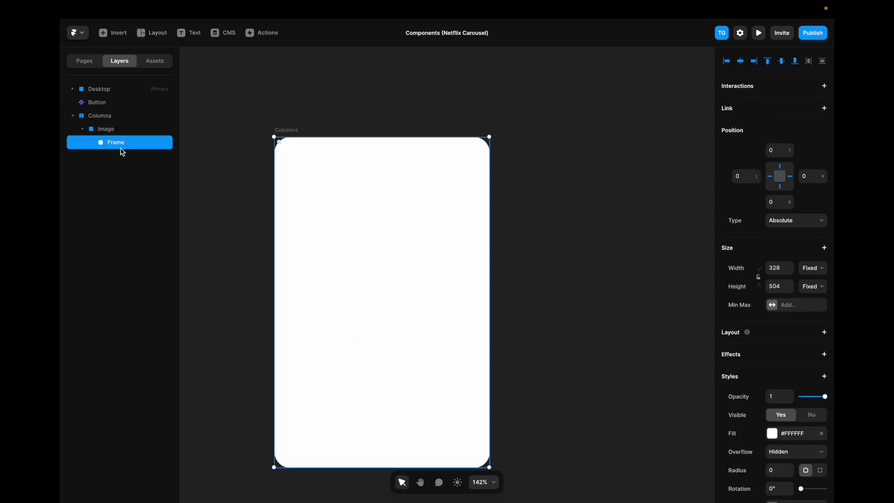
Move the frame out of the Image layer to sit above it in Columns, with Absolute position and left and right offsets of 0.
left_click_drag(122, 149, 119, 127)
left_click(798, 158)
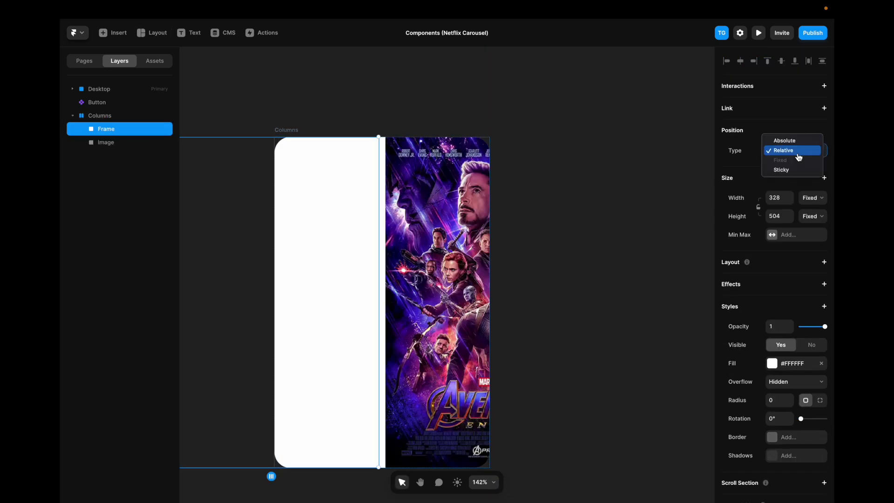
left_click(791, 141)
left_click(744, 176)
type("0")
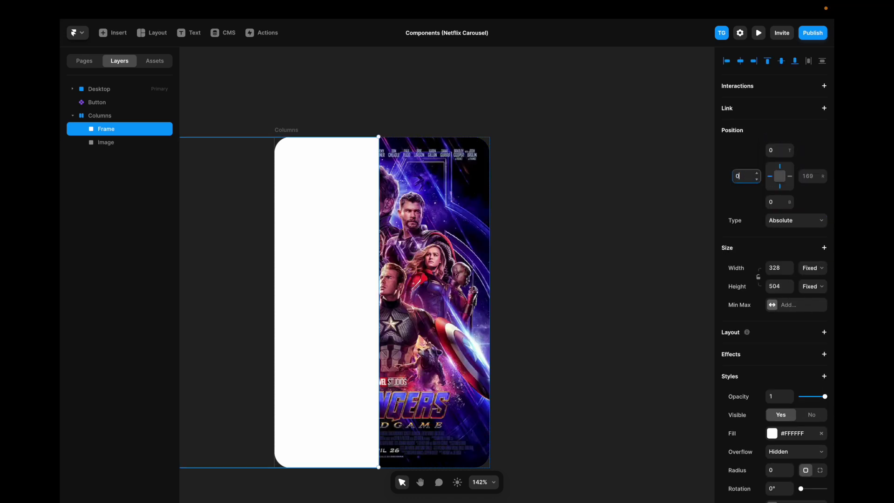
left_click(813, 173)
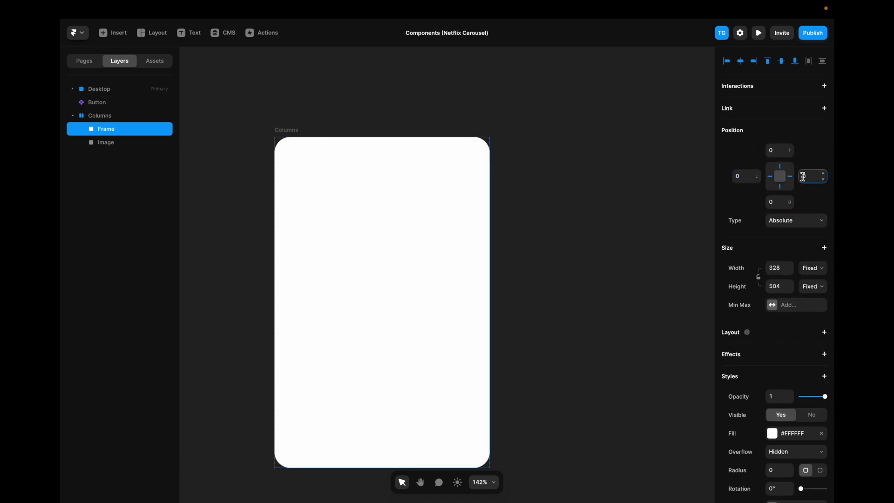
type("0")
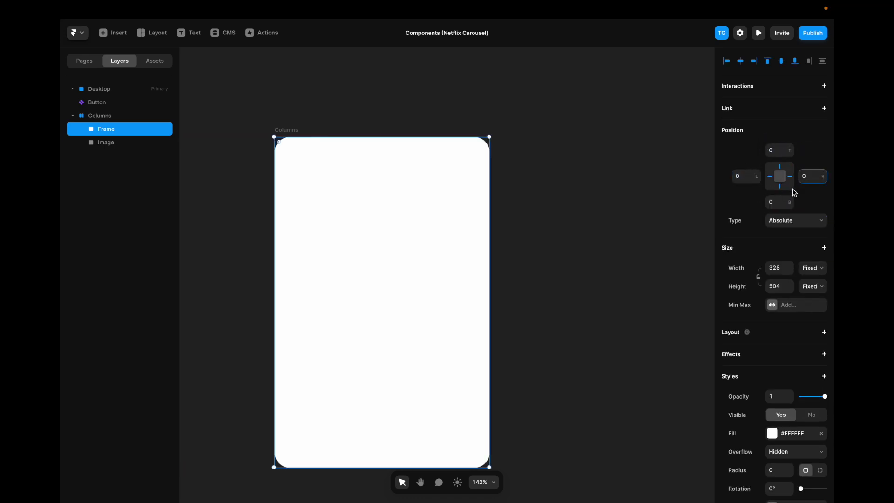
Fill the frame with a linear #000000 gradient whose upper stop has 0% opacity.
scroll(764, 261, "down", 4)
left_click(772, 271)
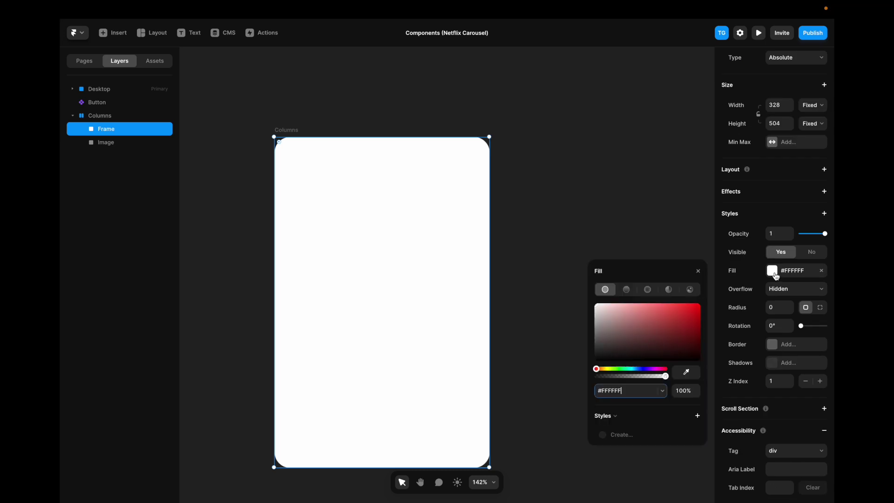
left_click(627, 289)
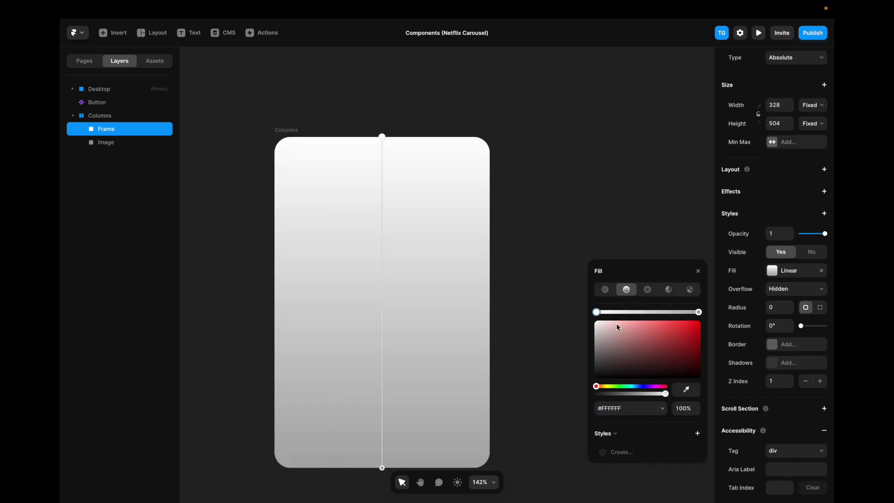
left_click_drag(607, 334, 582, 387)
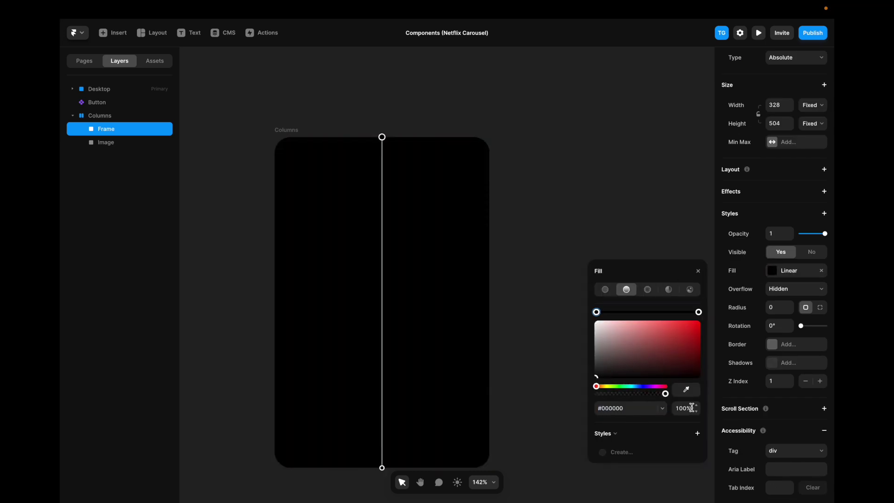
left_click(690, 408)
key("ctrl+a")
type("0")
Rename the gradient frame layer as "Overlay".
double_click(106, 129)
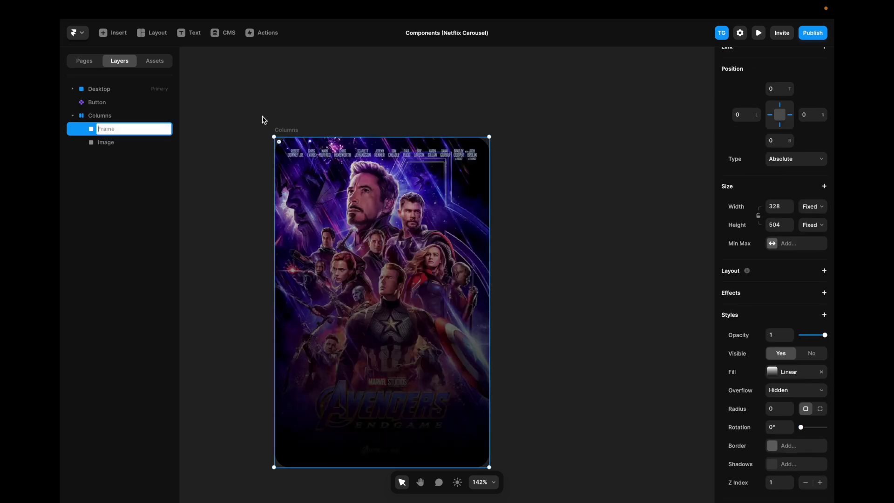
type("Overlay")
key("Return")
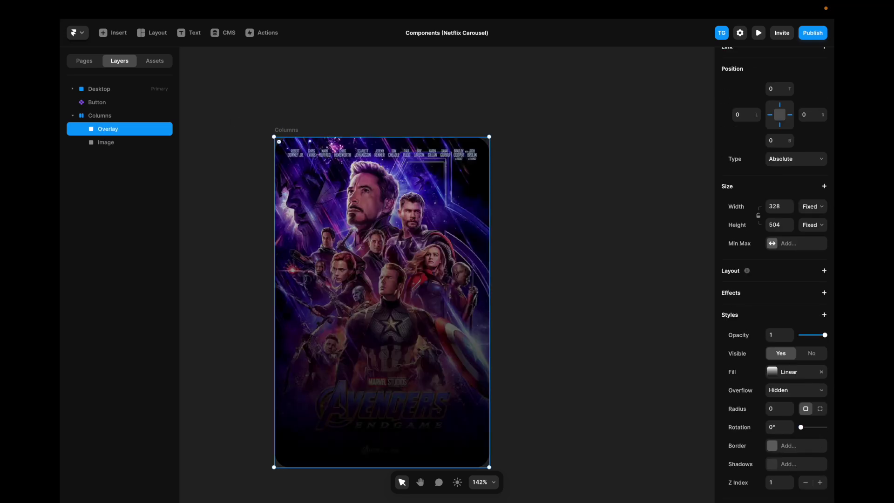
Add a "Title" text at the overlay's lower left, coloured #FFFFFF with Medium weight and size 18.
key("t")
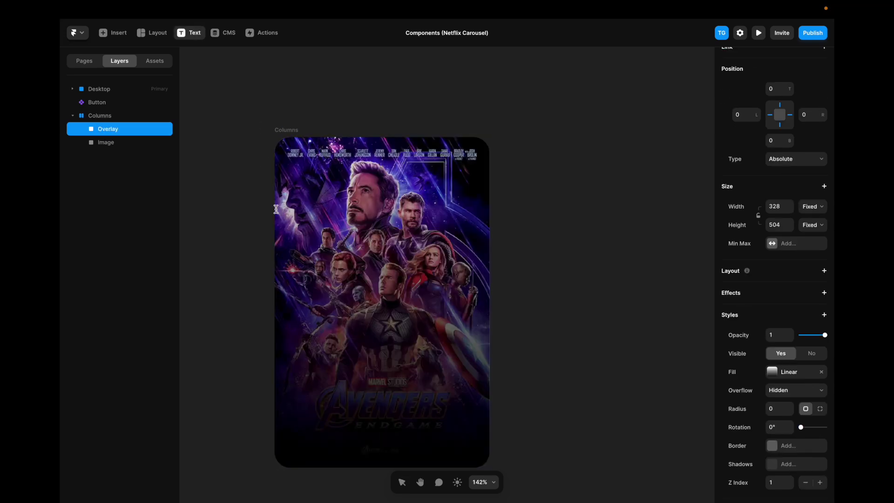
left_click(300, 439)
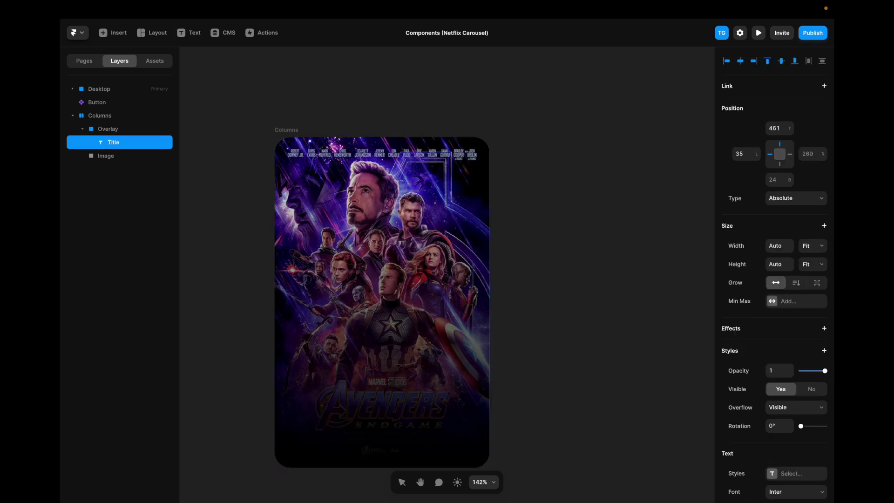
scroll(773, 354, "down", 3)
left_click(773, 391)
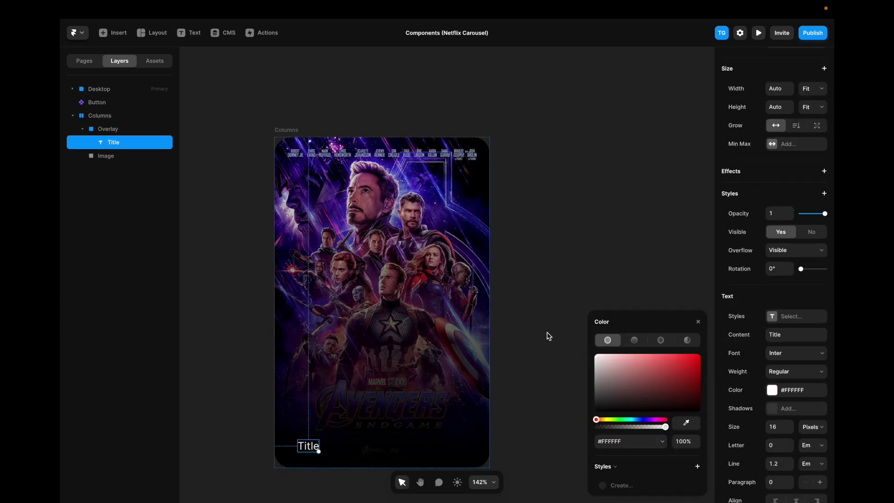
left_click(791, 371)
left_click(783, 391)
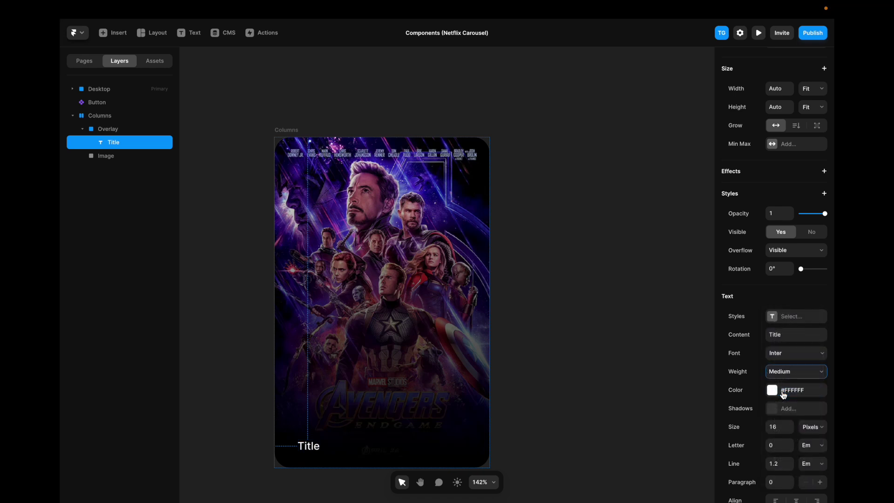
left_click(777, 426)
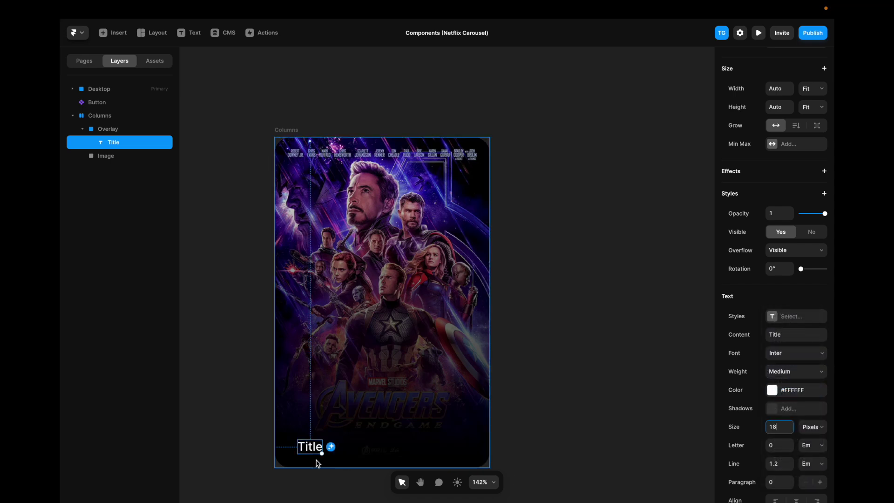
Pin the Title text to the overlay's lower-left corner with left and bottom offsets of 32.
left_click_drag(308, 446, 304, 441)
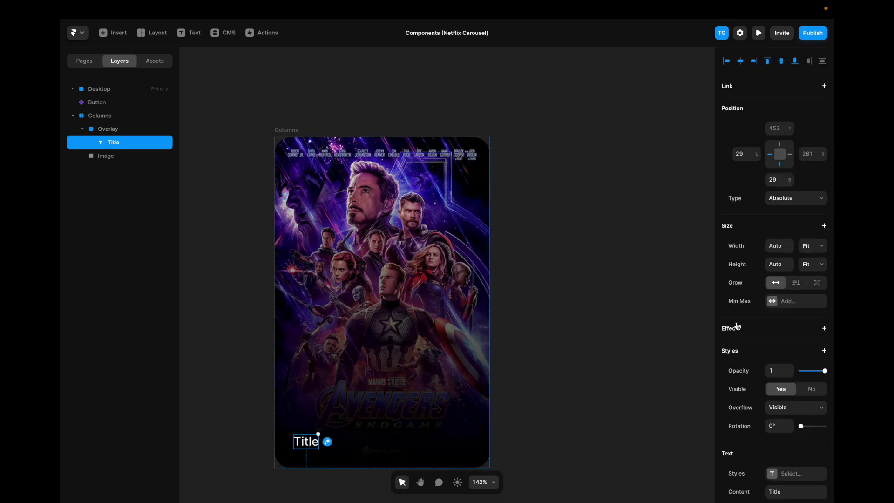
left_click(745, 152)
type("32")
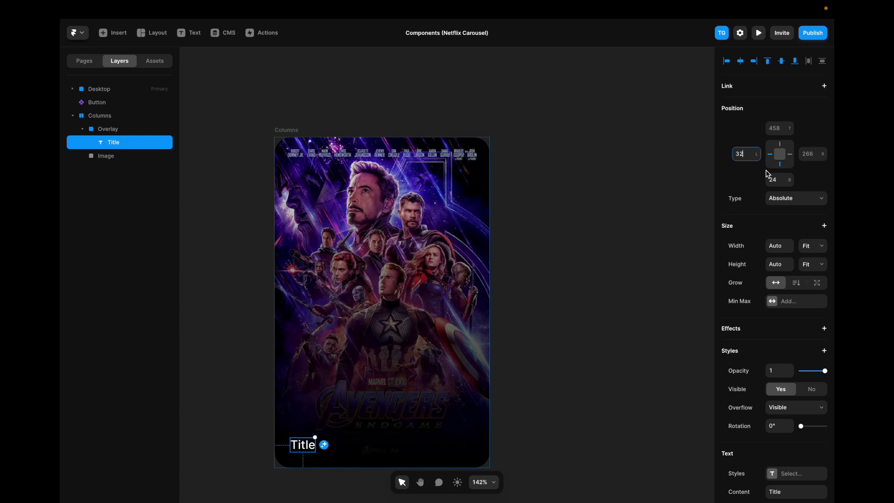
left_click(771, 179)
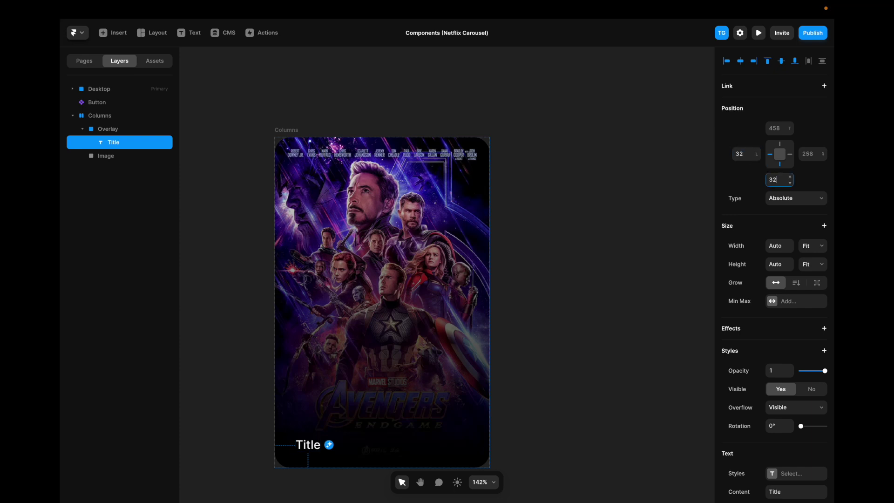
type("32")
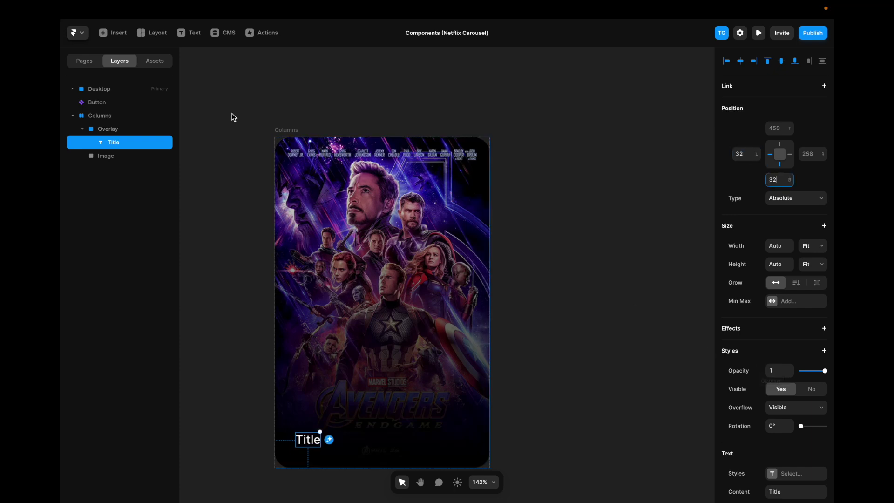
Place a Button component instance at the overlay's lower right, with right and bottom offsets of 32.
left_click(156, 63)
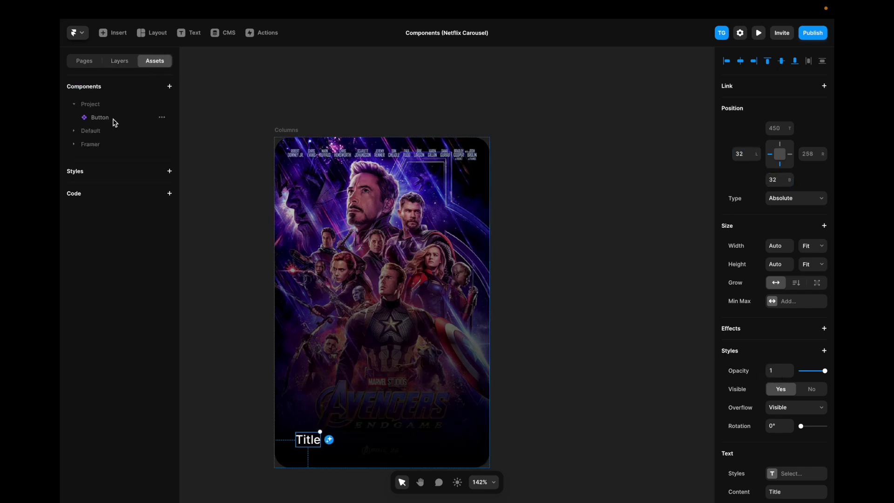
left_click_drag(114, 122, 433, 437)
left_click(806, 154)
type("32")
left_click(789, 183)
left_click(782, 180)
type("32")
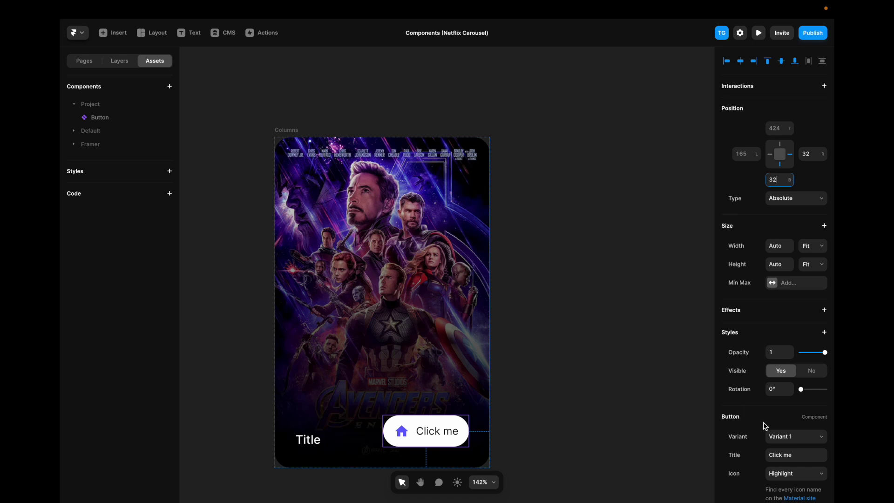
Switch the button instance to Variant 2 and set its icon to PlayArrow.
left_click(782, 437)
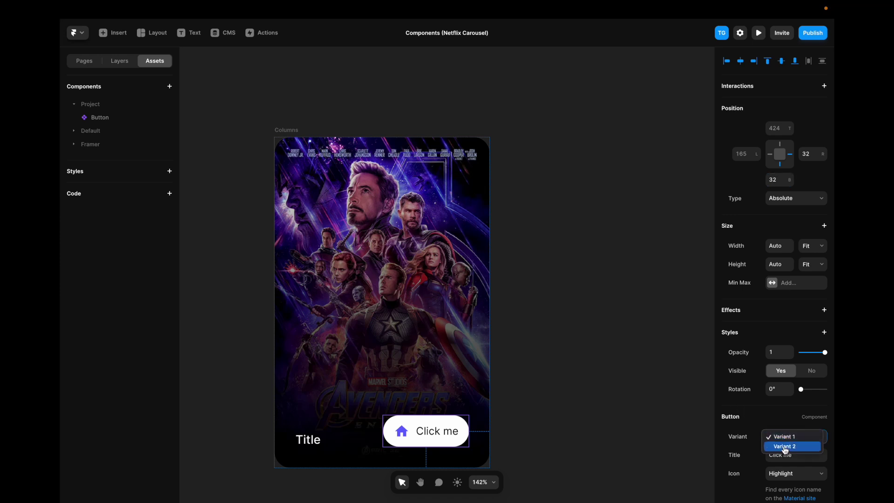
left_click(785, 447)
scroll(784, 447, "down", 2)
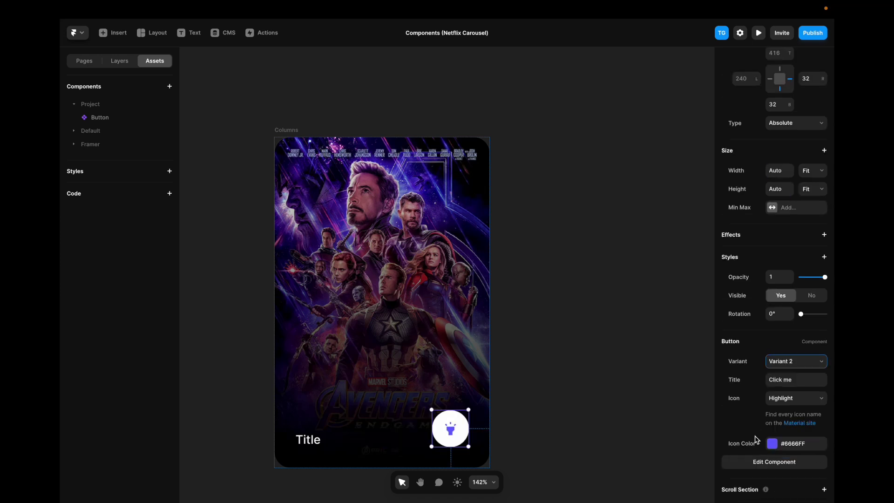
left_click(786, 402)
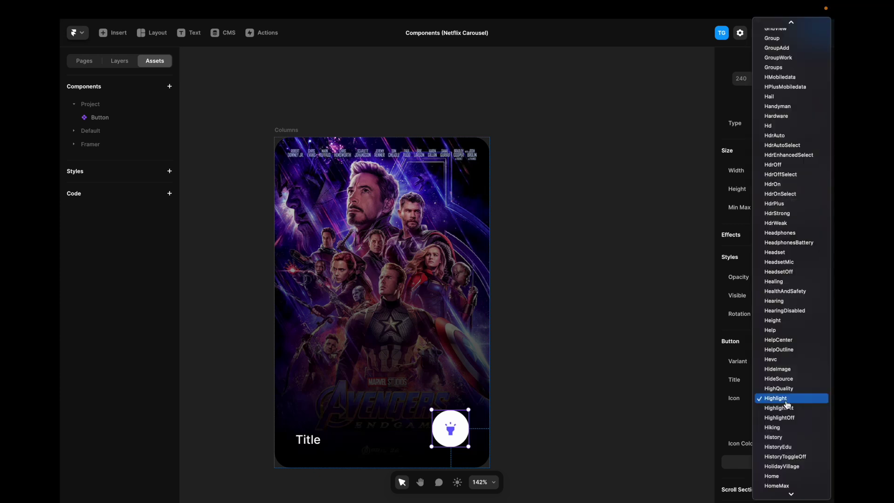
type("pl")
scroll(787, 405, "down", 4)
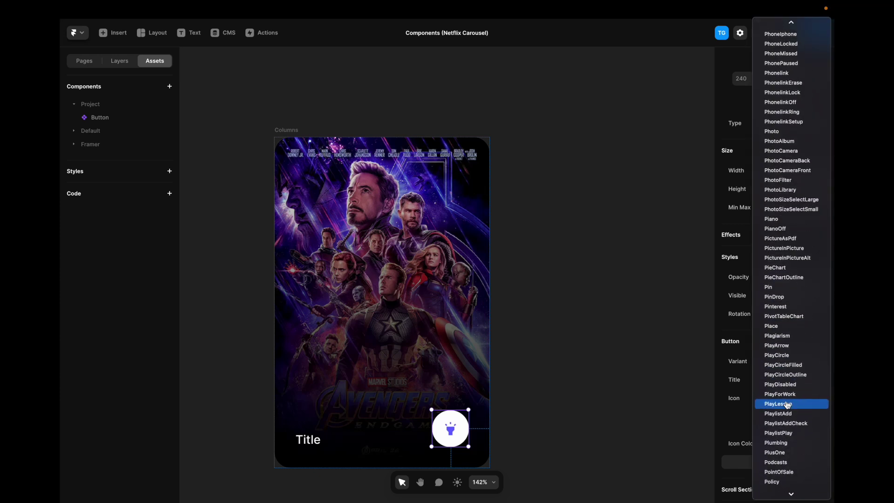
left_click(784, 347)
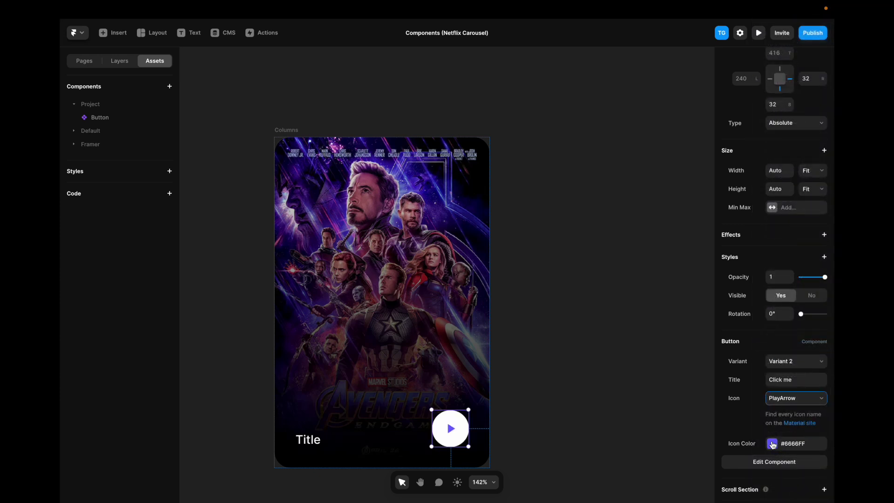
Set the play button's icon color to #000000 and shrink the button to about 33 × 33.
left_click(772, 443)
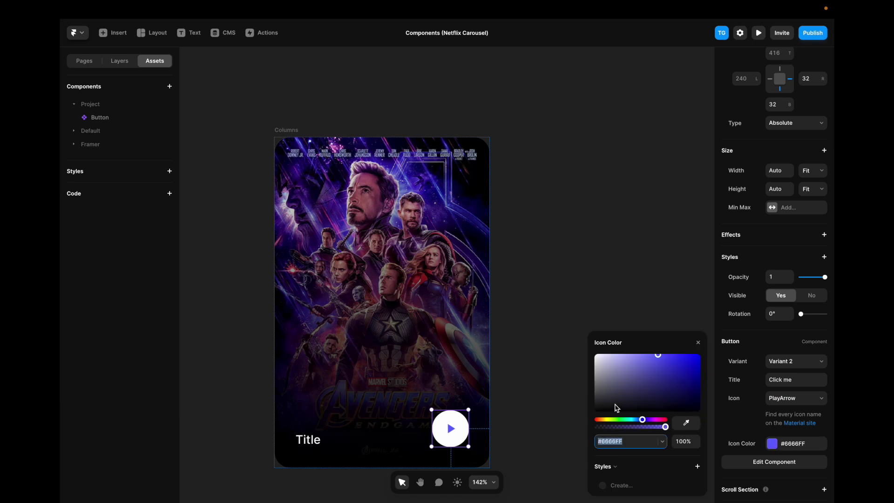
left_click_drag(616, 407, 579, 436)
left_click(579, 436)
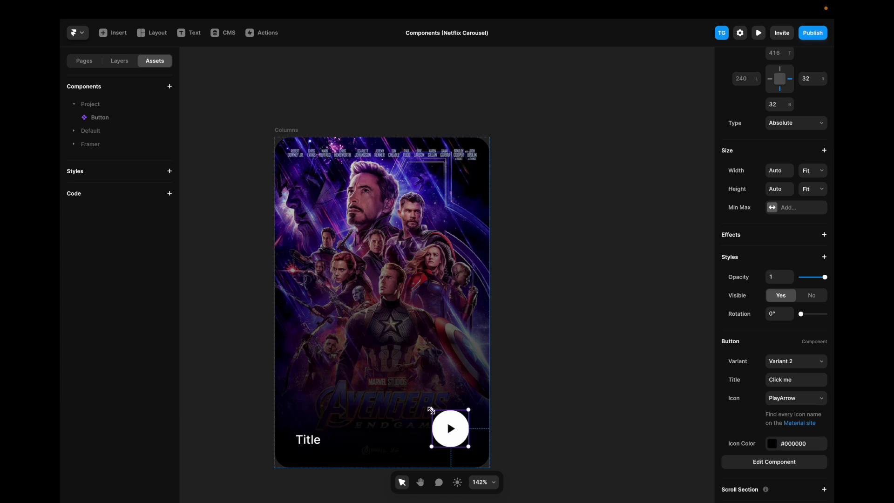
left_click_drag(431, 409, 447, 424)
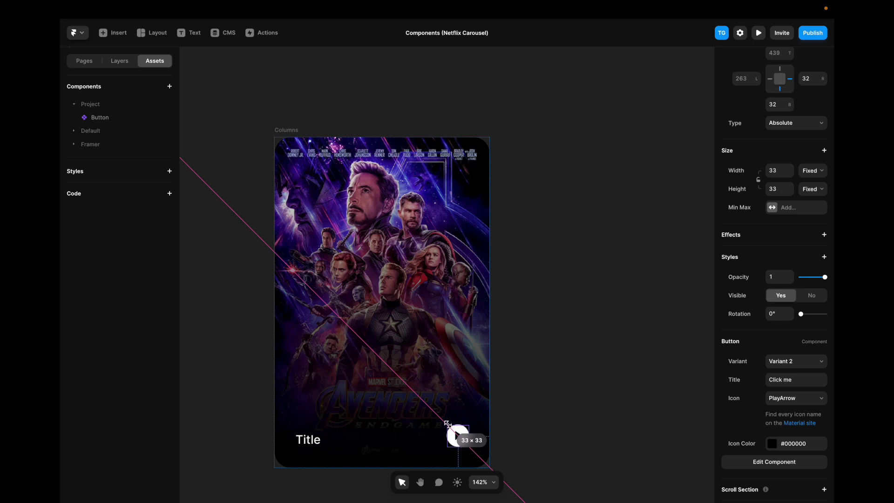
left_click_drag(448, 424, 448, 424)
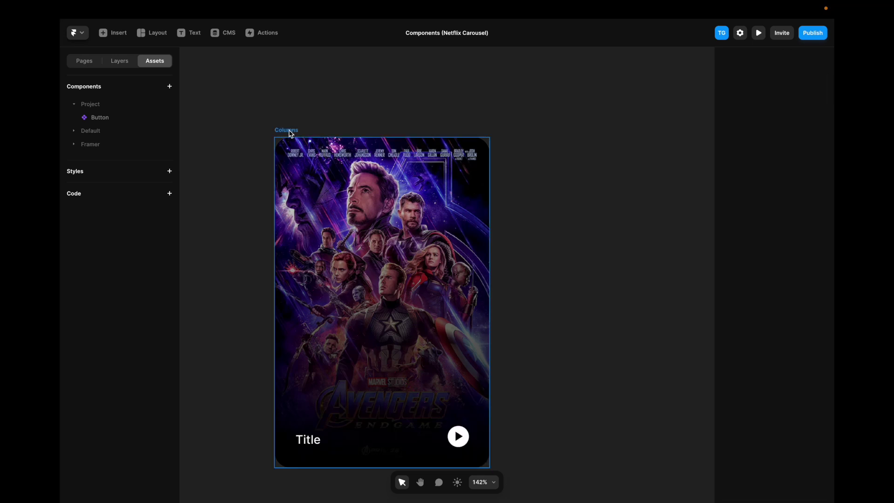
Create a component named "Movie Card" from the Columns stack.
left_click(290, 131)
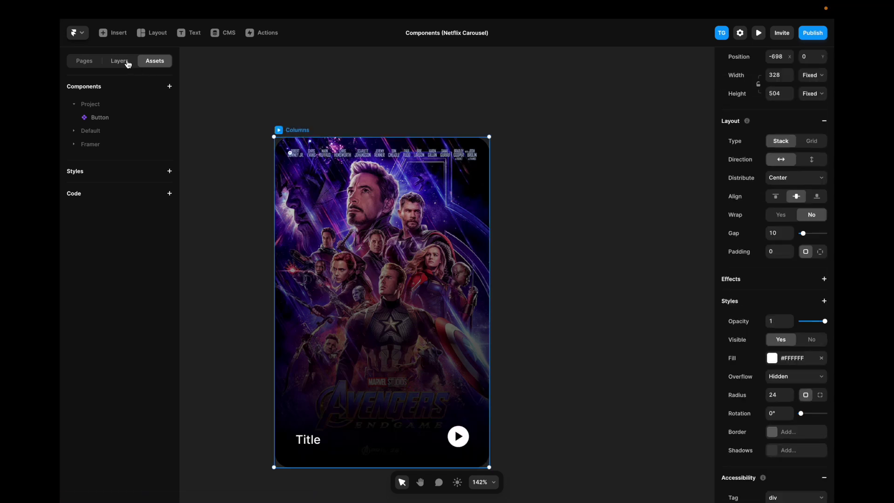
left_click(127, 63)
right_click(349, 151)
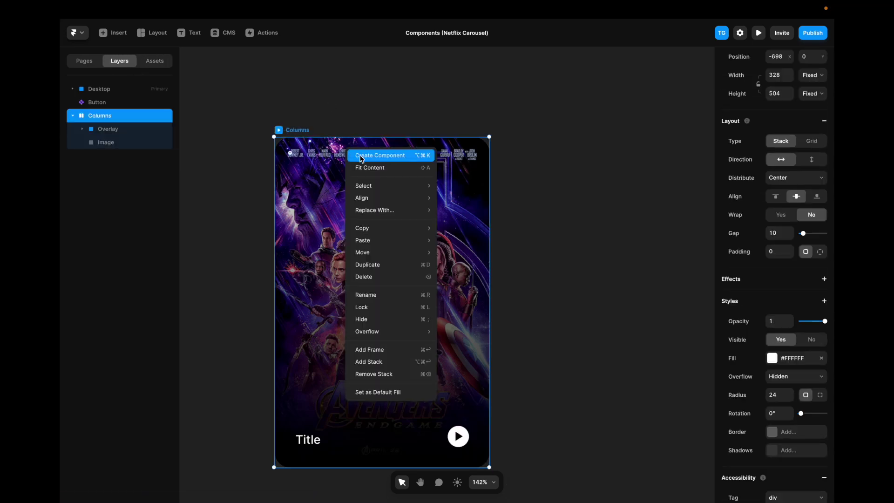
left_click(361, 157)
type("Movie Card")
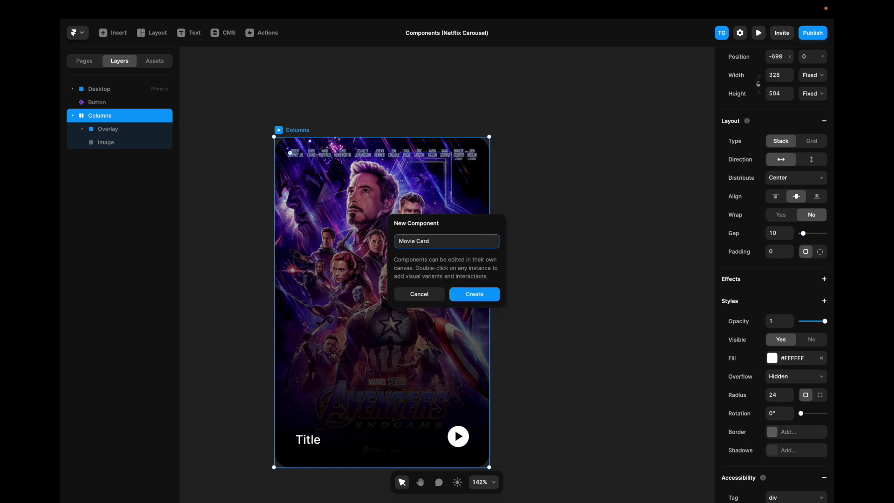
key("Return")
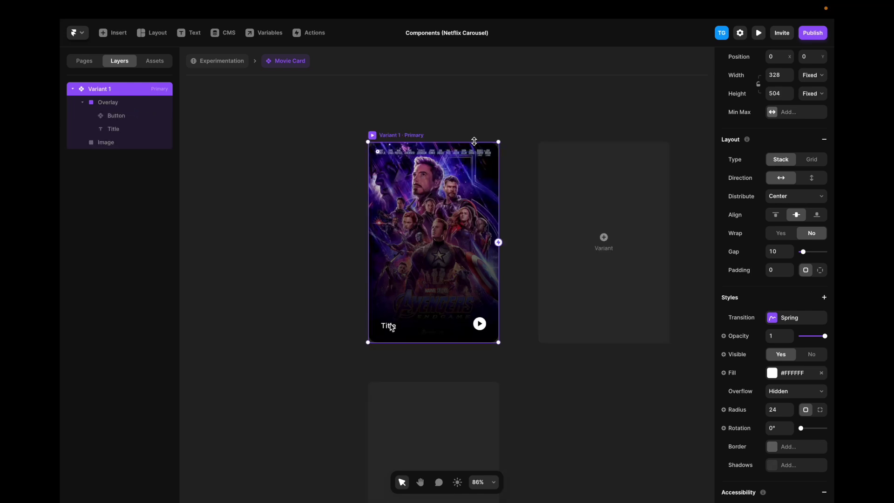
Move the title and play button together below the card's lower edge, to a bottom offset of -40.
left_click(391, 327)
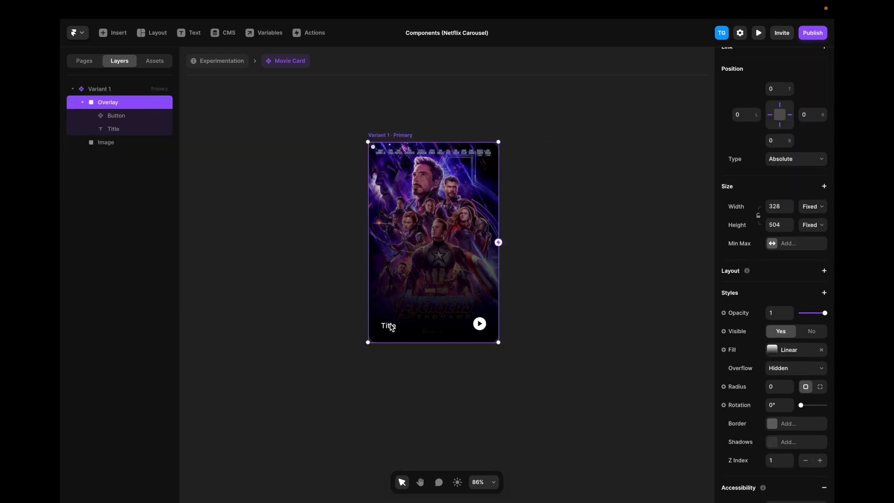
left_click(391, 327)
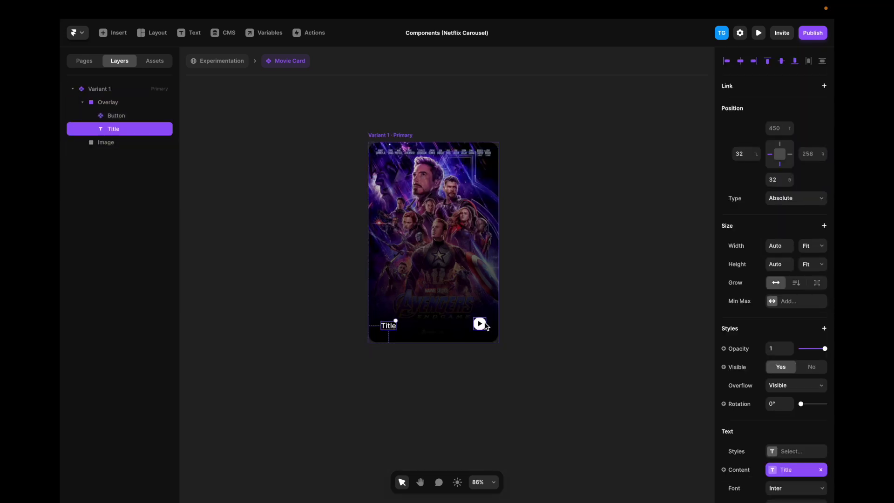
left_click(484, 326, "shift")
key("Down")
key("Down")
key("Down")
key("Down")
key("Down")
key("Down")
key("Down")
key("Down")
key("Down")
key("Down")
key("Down")
key("Down")
key("Down")
key("Down")
key("Down")
key("Down")
key("Down")
key("Down")
key("Down")
key("Down")
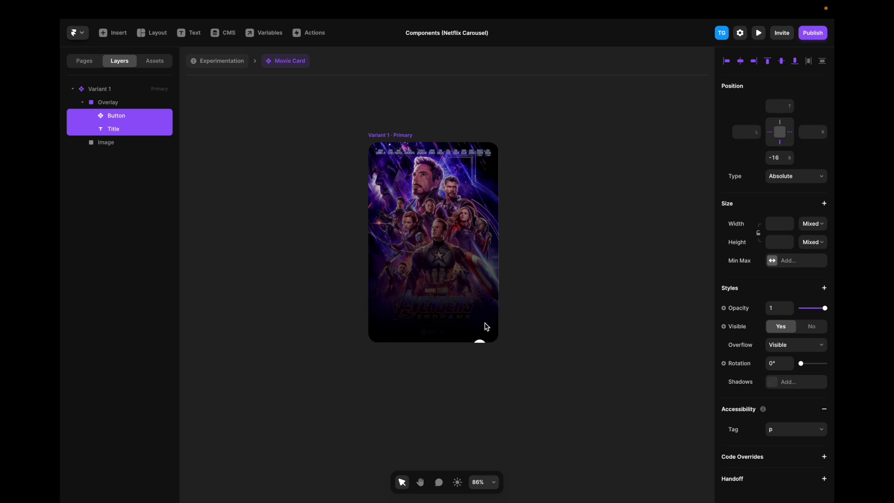
Set the opacity of the Overlay in the primary variant to 0.
left_click(112, 103)
left_click(772, 311)
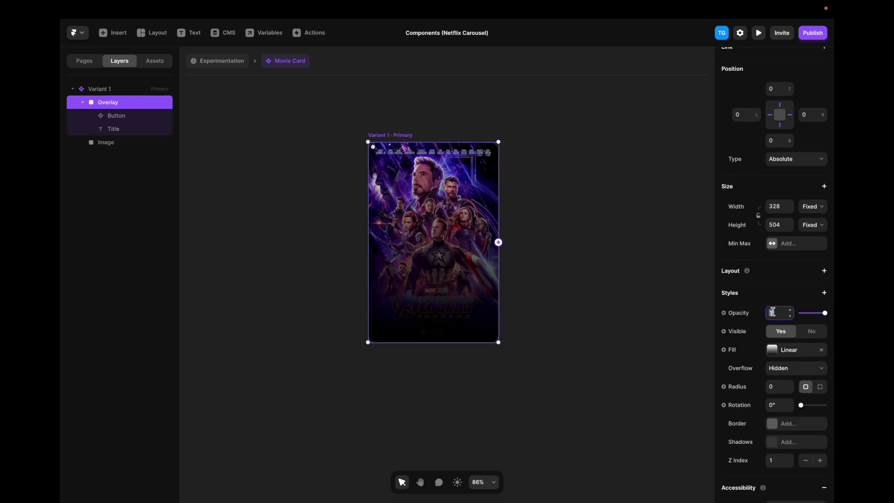
type("0")
key("Return")
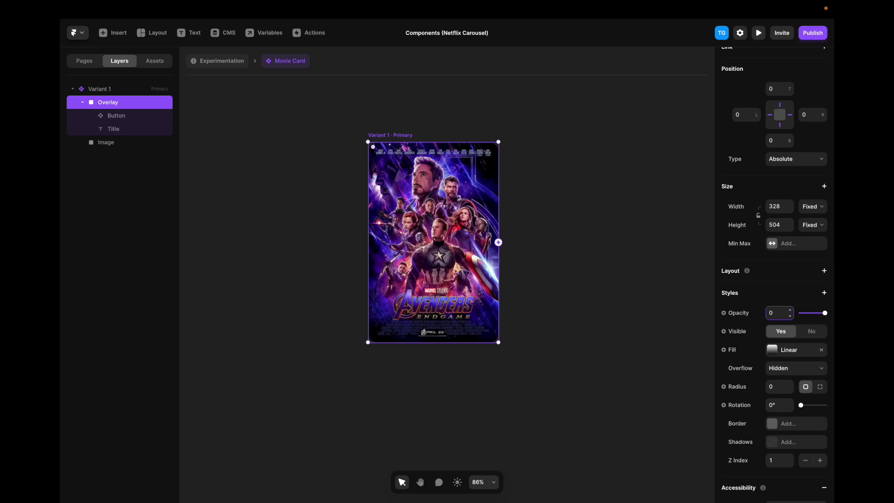
Add a Hover state to Variant 1 of the Movie Card.
scroll(613, 274, "down", 5)
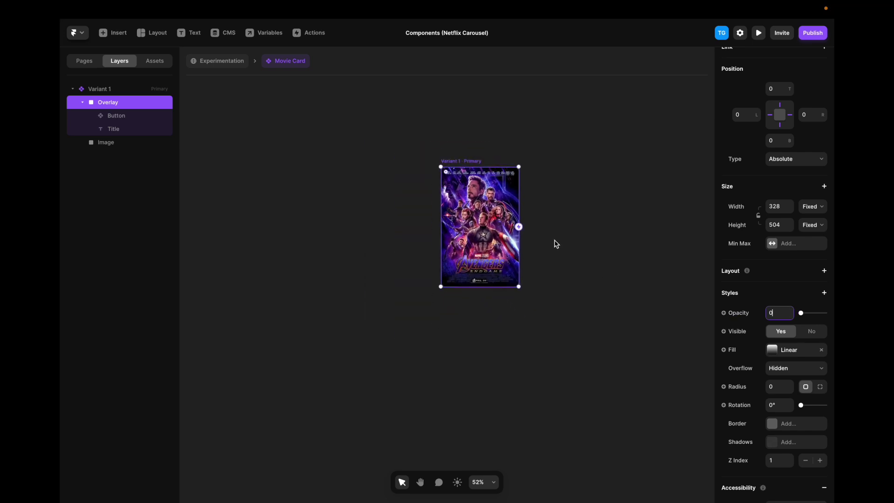
key("Escape")
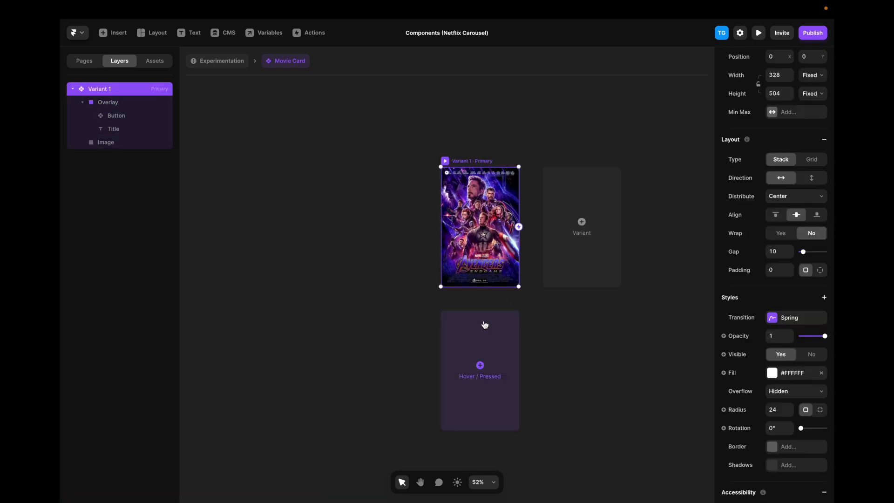
left_click(480, 364)
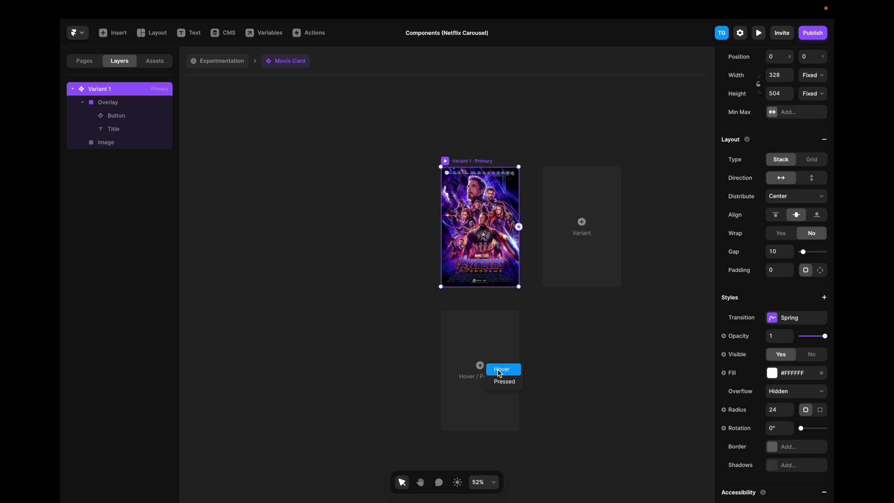
left_click(500, 369)
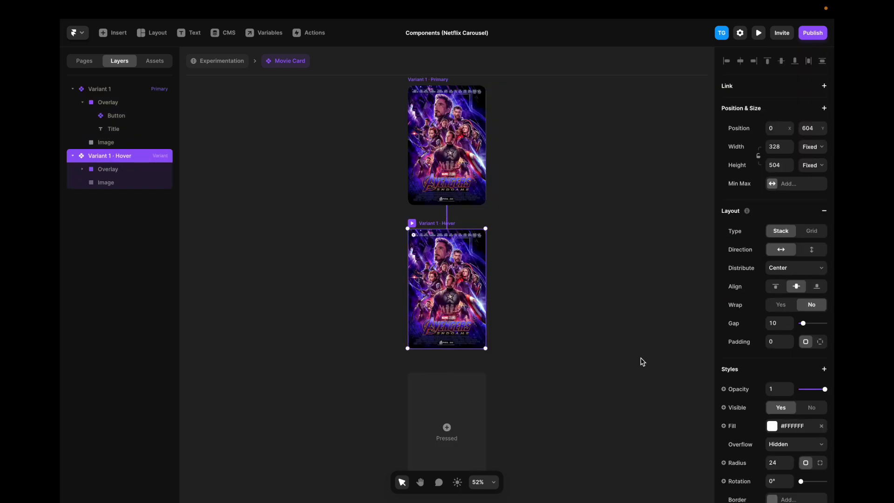
Set the opacity of the Overlay in the Hover variant to 1.
left_click(124, 172)
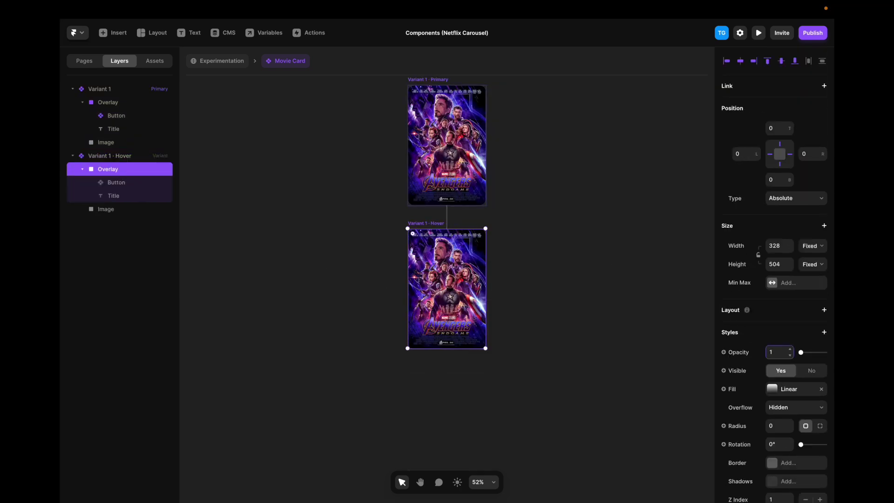
type("1")
key("Return")
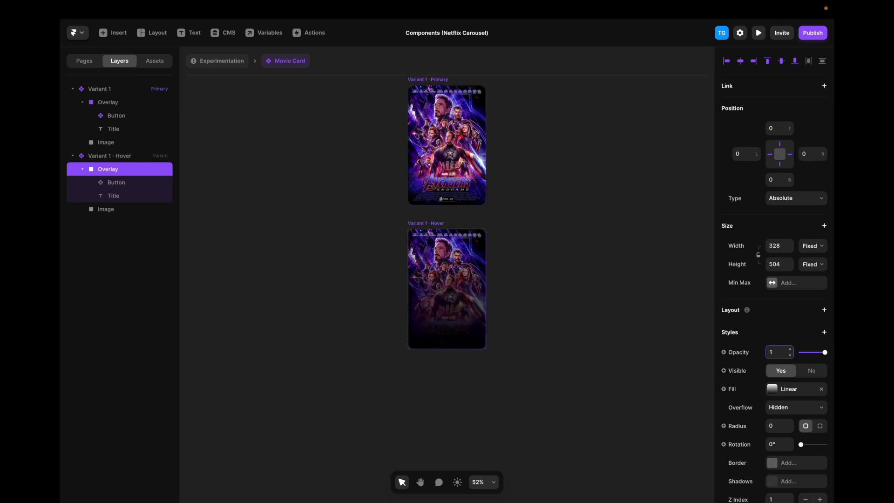
Move the play button and title in the Hover variant up together, back inside the card's lower area.
left_click(115, 182)
left_click(117, 197, "shift")
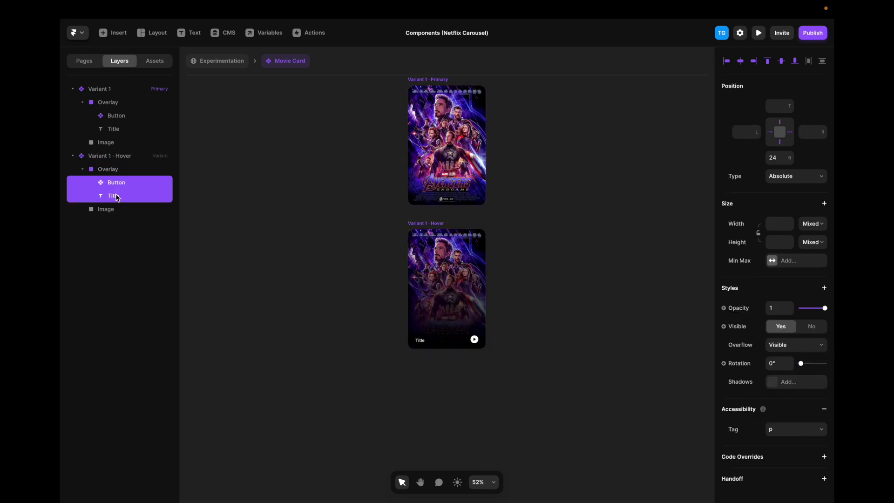
key("Escape")
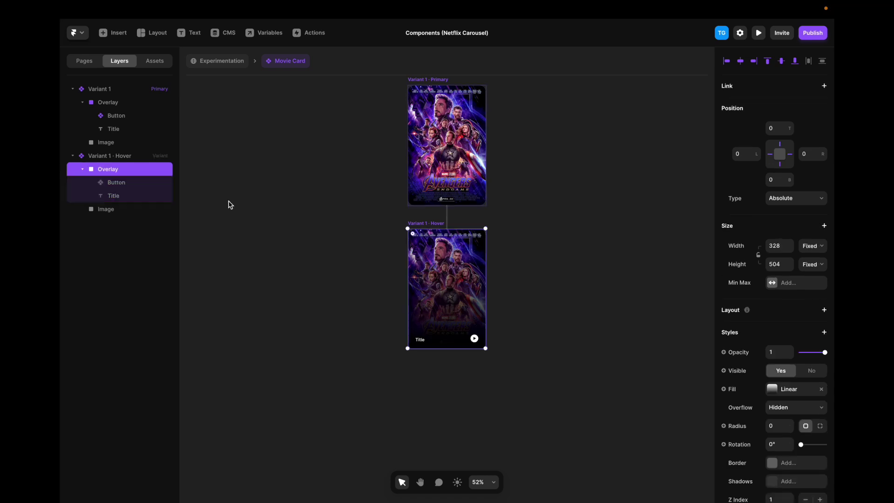
Preview the Movie Card and check its hover animation.
key("super+p")
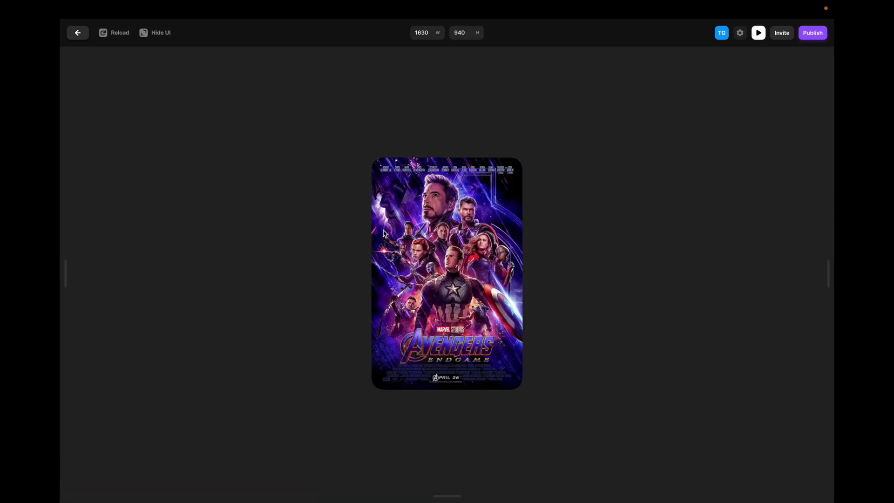
mouse_move(417, 234)
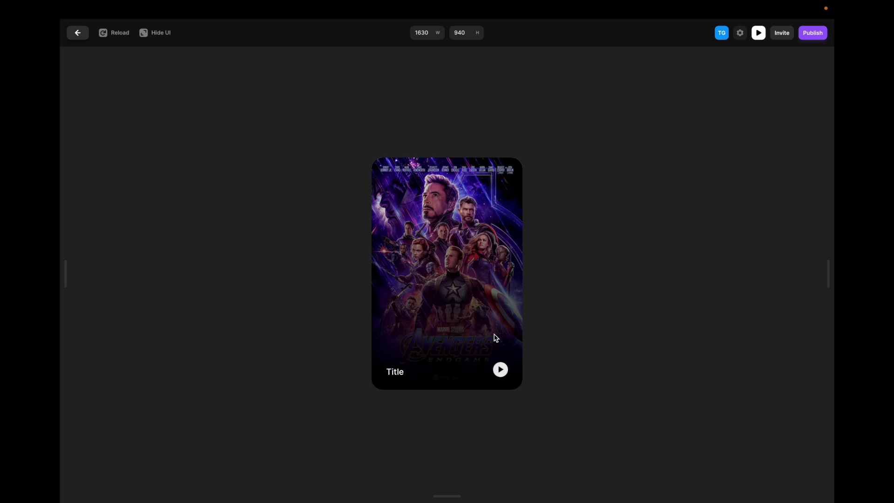
key("Escape")
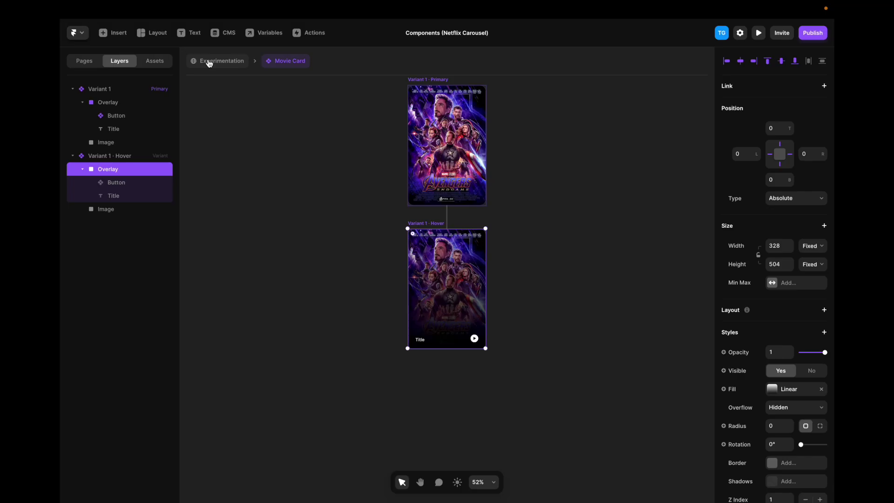
Return to the Experimentation page and delete the small leftover element from the Desktop frame.
left_click(209, 62)
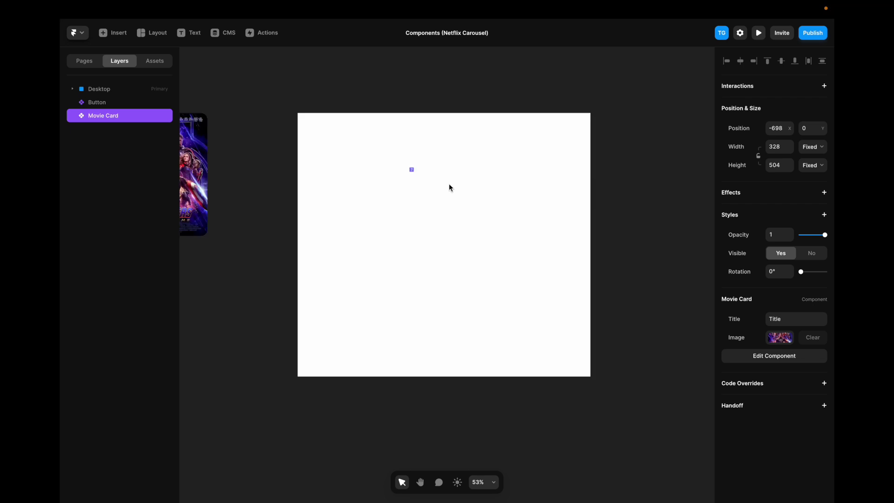
left_click(412, 170)
key("Delete")
left_click(415, 171)
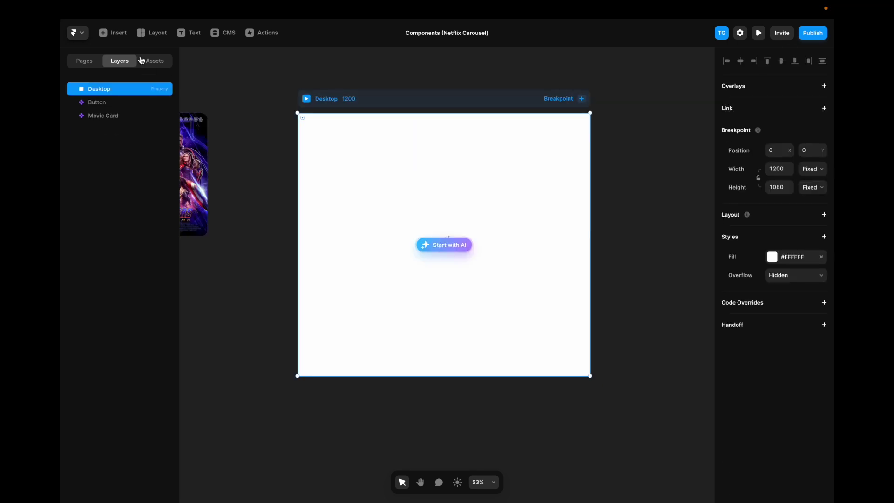
Insert a Carousel into the Desktop frame and stretch it to full width with left and right offsets of 0.
left_click(113, 33)
type("carousel")
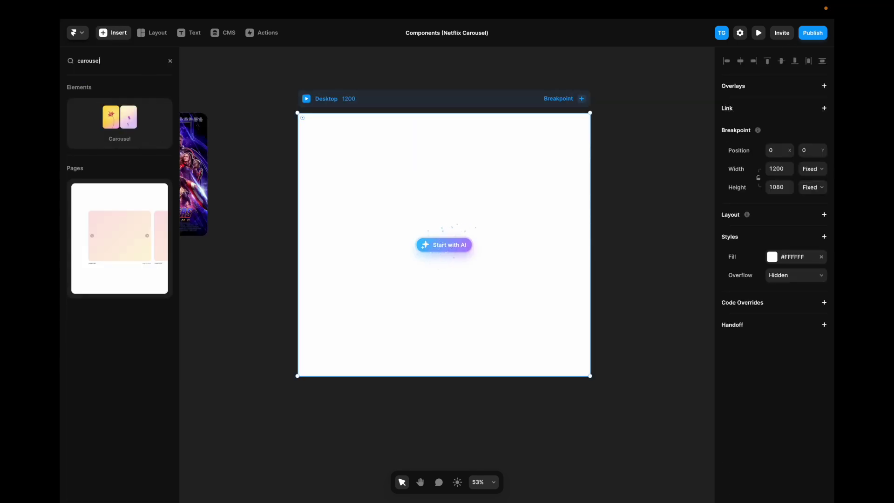
left_click_drag(119, 122, 463, 231)
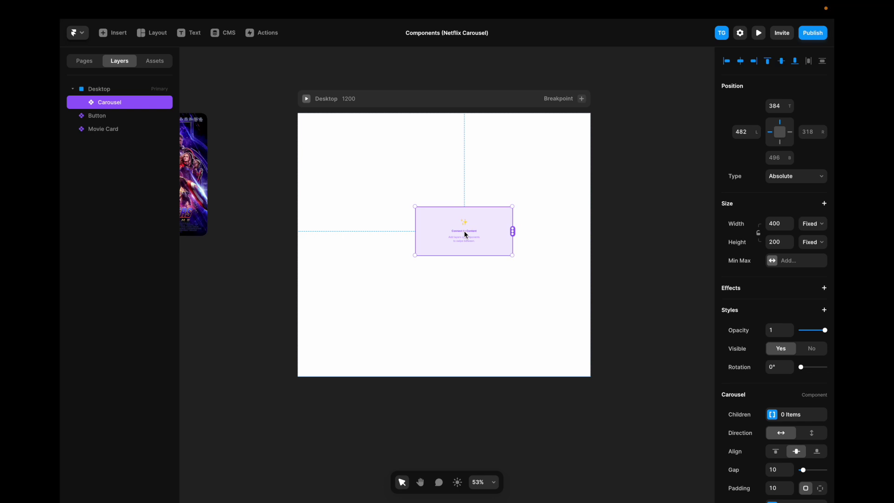
left_click(751, 136)
type("0")
left_click(802, 131)
type("0")
Place the Movie Card below the Desktop frame and duplicate it into an evenly spaced row of five cards.
scroll(447, 186, "left", 2)
left_click_drag(229, 112, 403, 406)
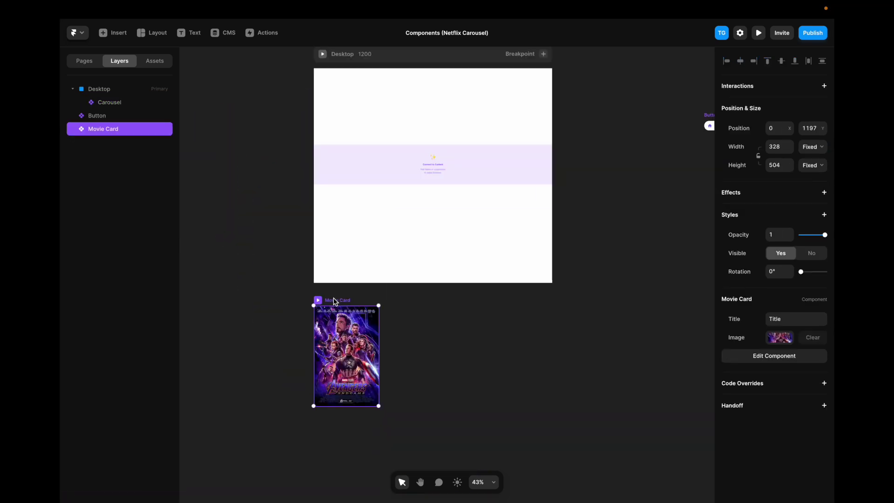
left_click_drag(332, 297, 403, 296)
key("super+d")
key("super+d")
key("super+d")
key("space")
left_click_drag(352, 312, 499, 315)
left_click_drag(415, 271, 426, 322)
key("v")
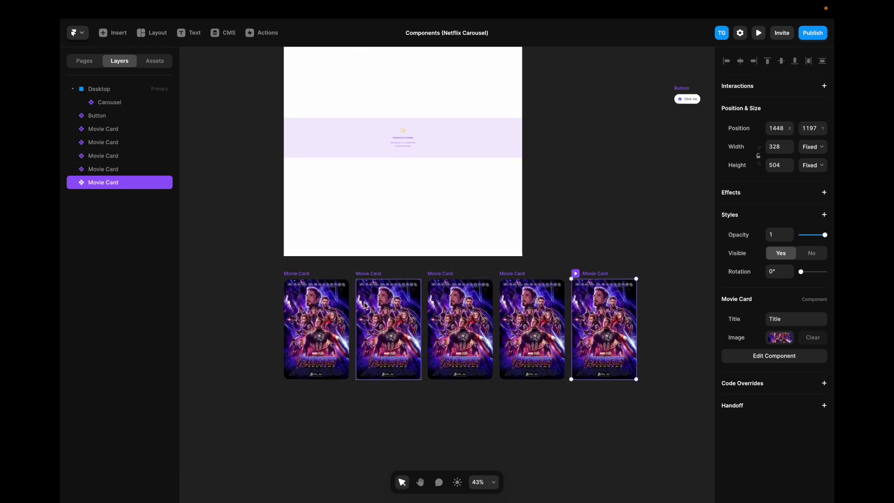
Set the first Movie Card's title to "Avengers: End Game".
left_click(298, 278)
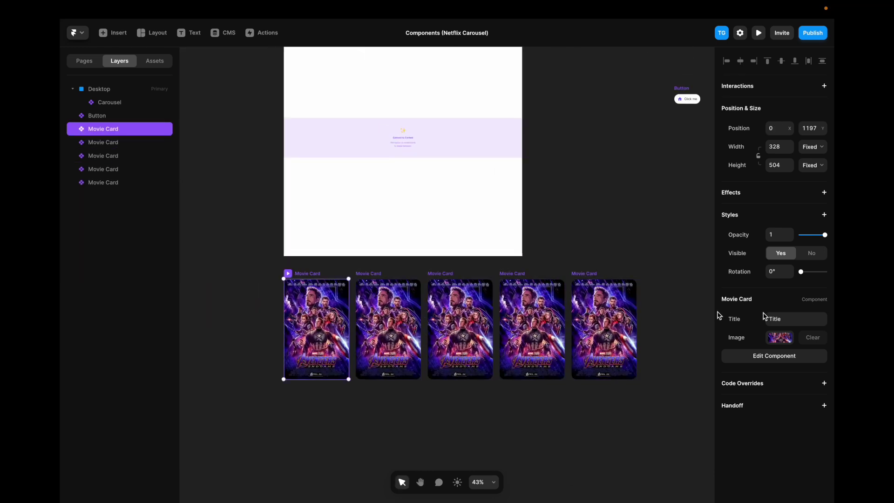
left_click(784, 318)
type("Avengers: End Game")
Replace the images of the second to fifth cards with the Rude Awakening, Jumanji, Strays and Super Mario Bros. posters from the Movie Posters folder.
left_click(411, 291)
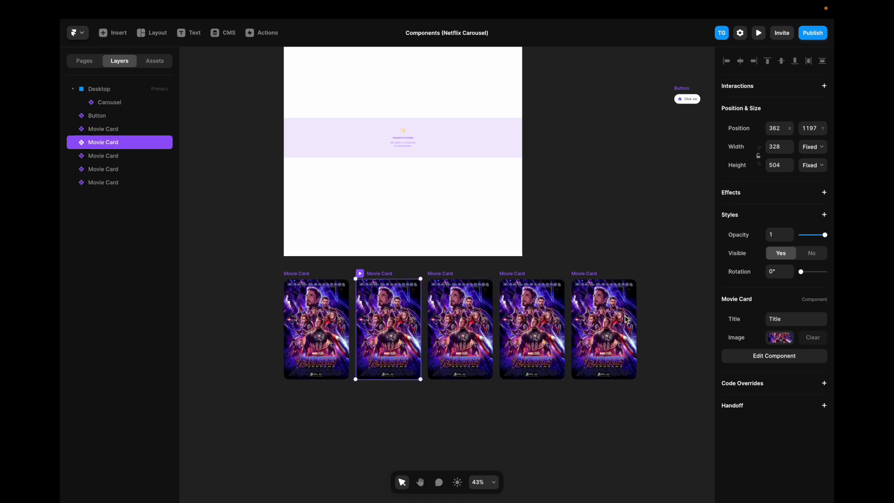
left_click(792, 343)
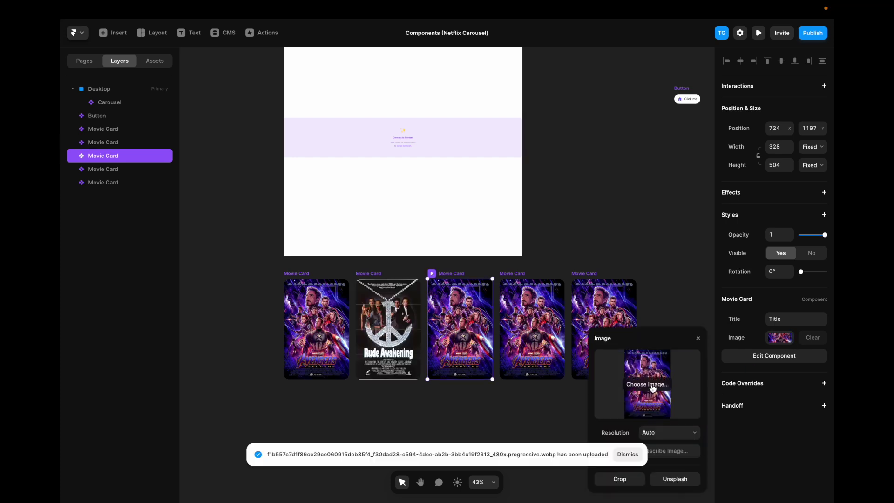
left_click(647, 384)
double_click(409, 225)
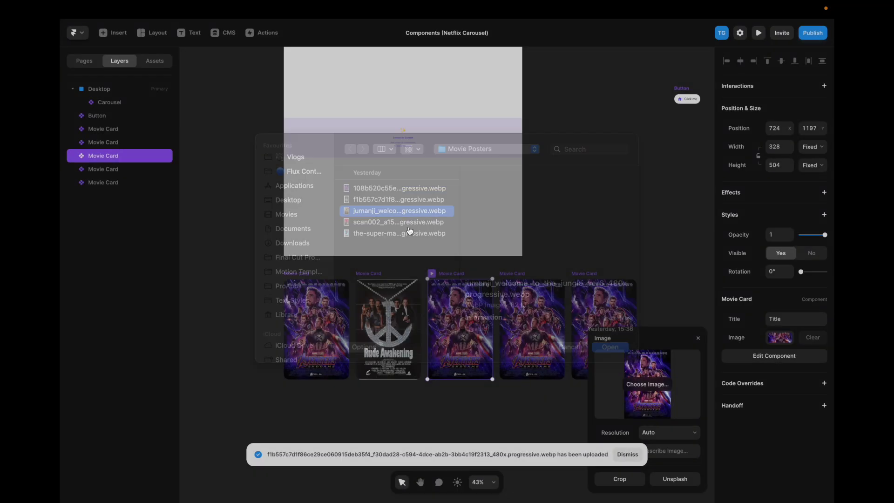
left_click(401, 235)
double_click(401, 236)
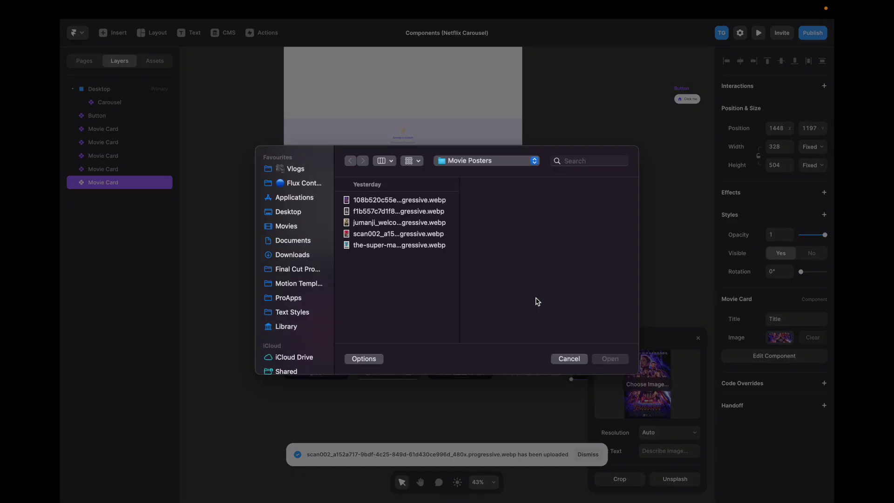
double_click(427, 246)
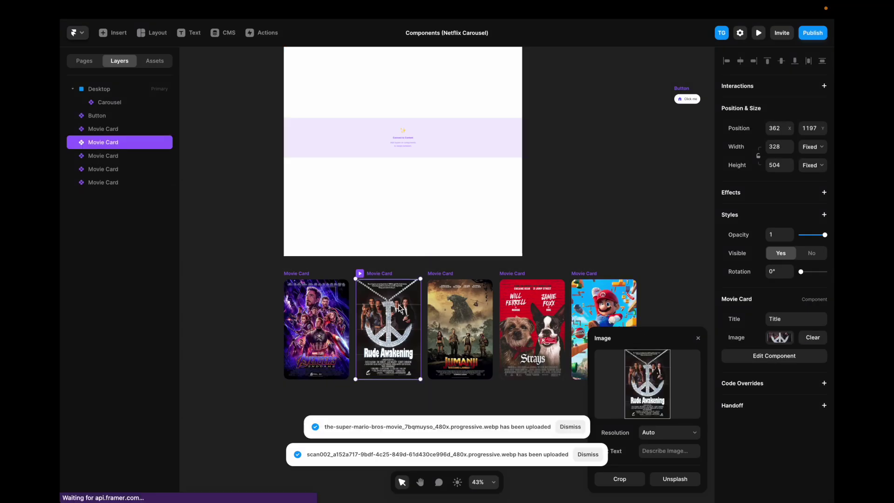
Title the second to fifth cards "Rude Awakening", "Jumanji", "Strays" and "Super Mario" to match their posters.
left_click(790, 322)
type("R")
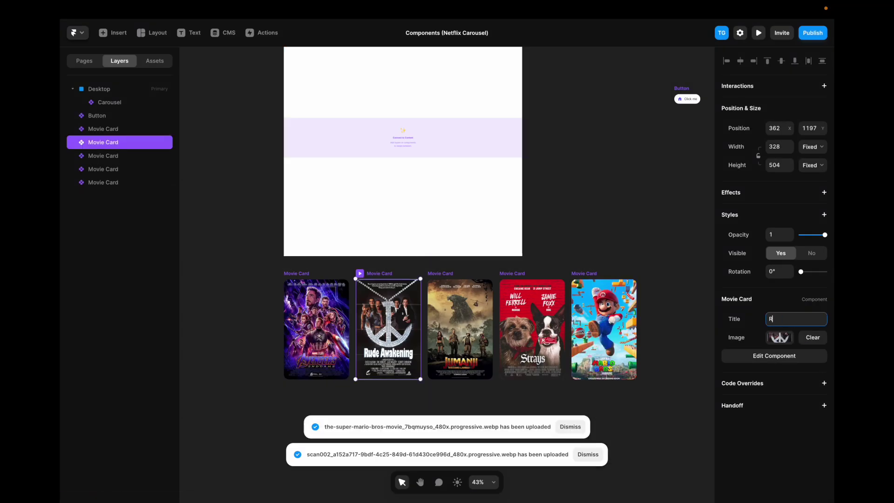
type("ude Wwaken")
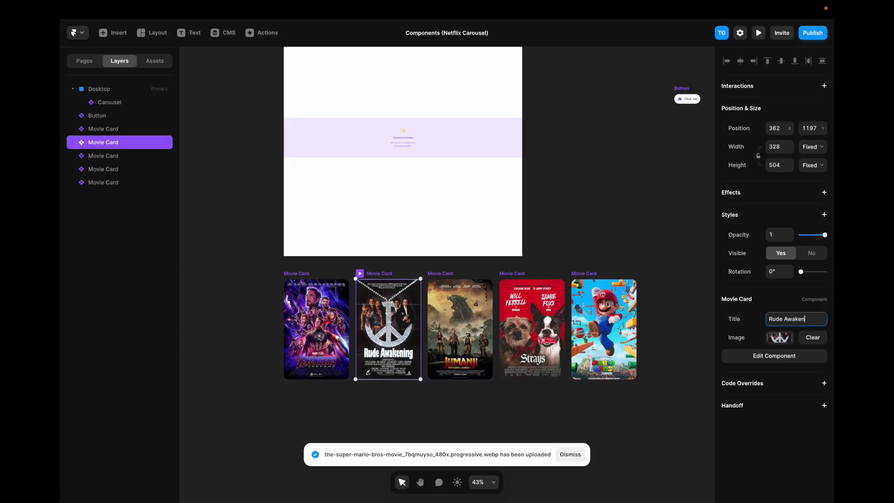
type("ing")
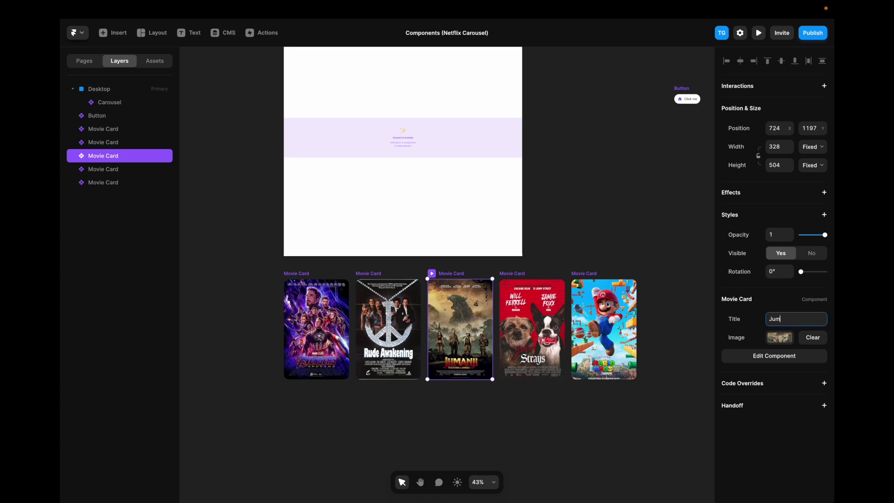
type("Strays")
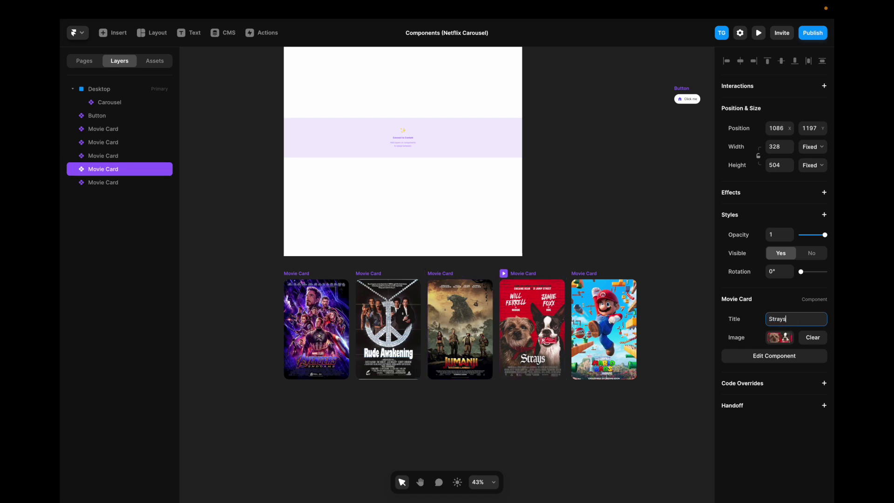
type("S")
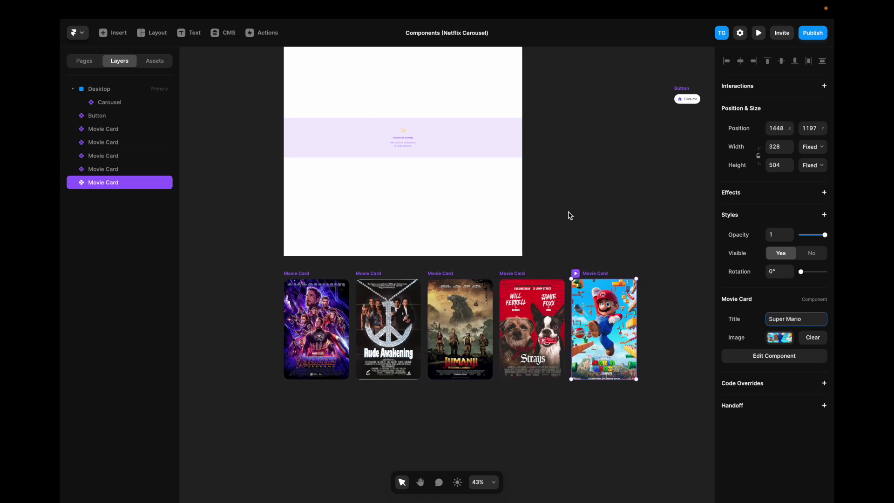
Connect all five Movie Cards to the Carousel as its items, in row order.
left_click(487, 130)
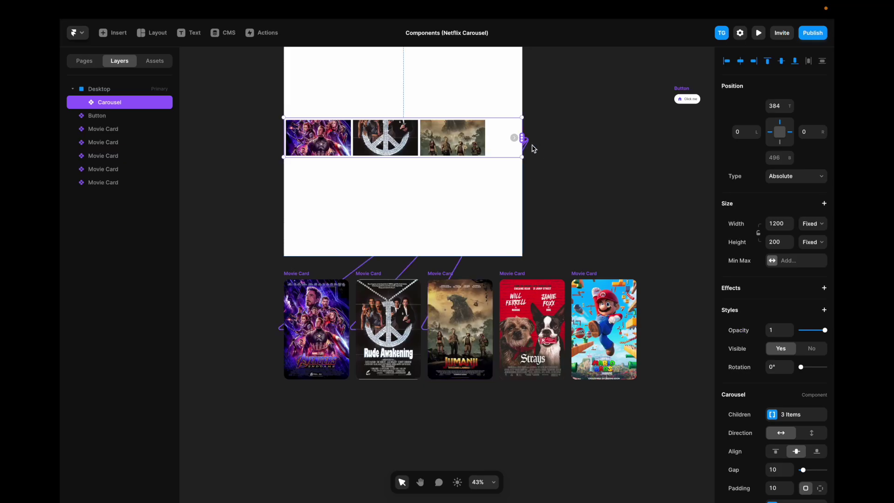
left_click_drag(524, 141, 532, 325)
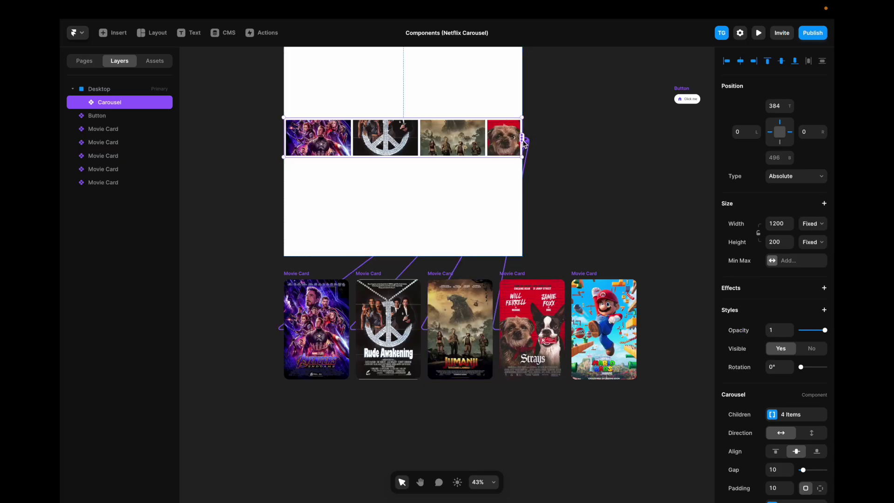
left_click_drag(522, 139, 599, 289)
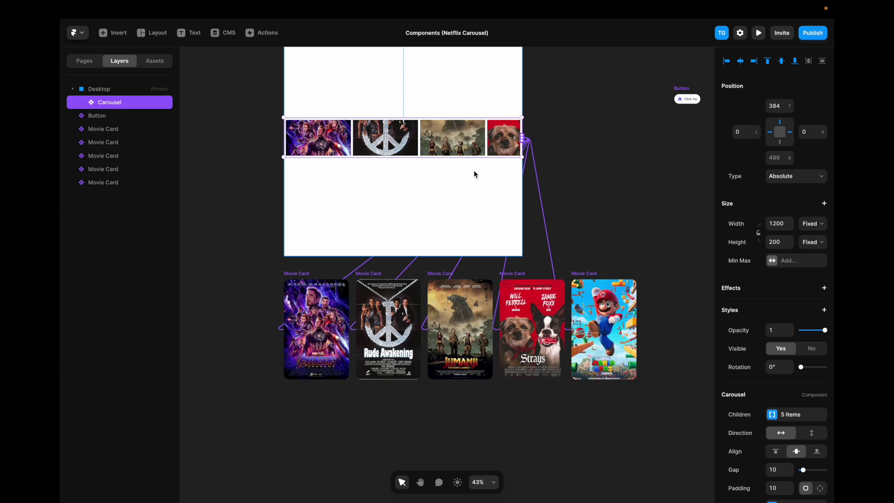
Set the Carousel's height to Fit and center it vertically on the Desktop frame.
left_click(811, 247)
left_click(812, 274)
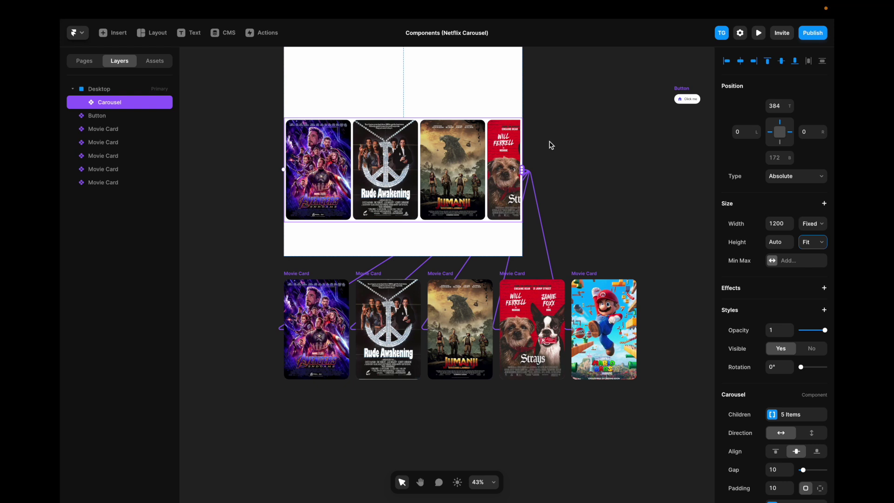
left_click_drag(466, 208, 466, 187)
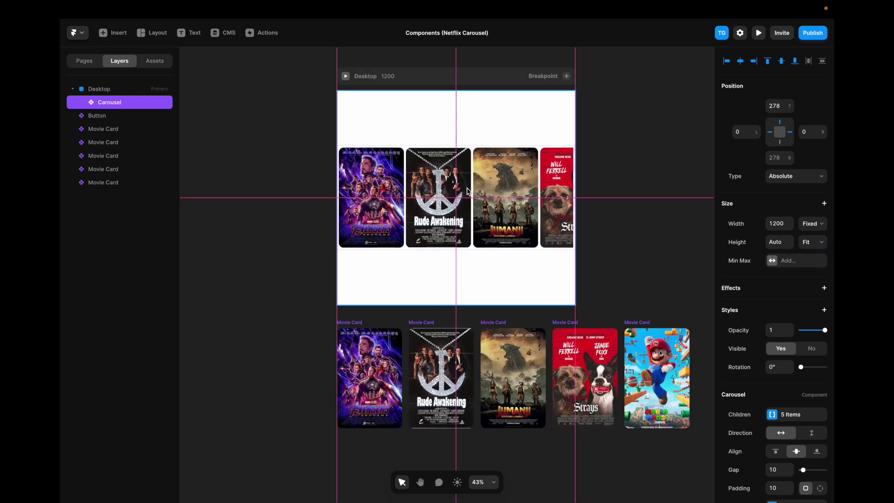
Preview the Desktop page, advance the carousel to its last movie cards, and check the hover overlay on the Jumanji card.
left_click(482, 66)
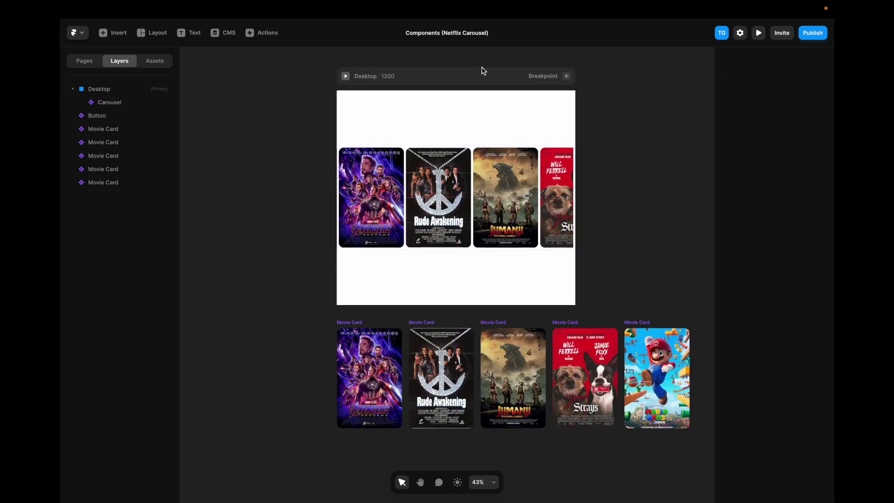
left_click(482, 75)
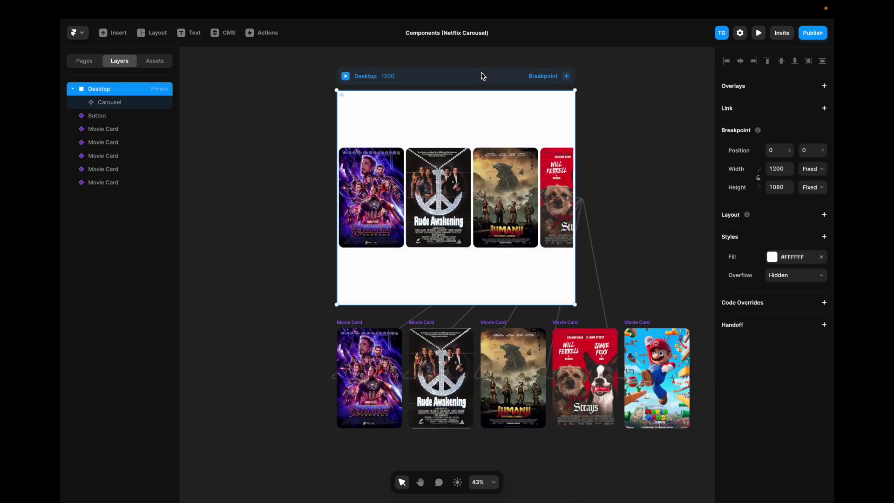
key("super+p")
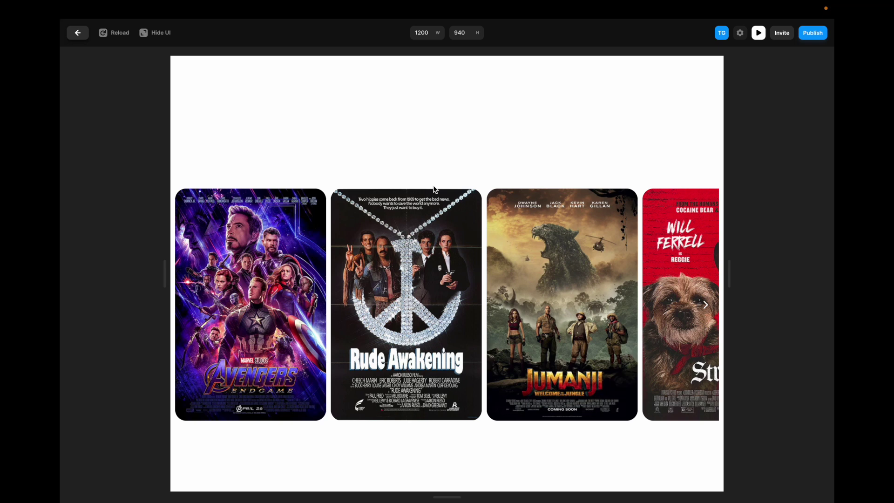
mouse_move(468, 406)
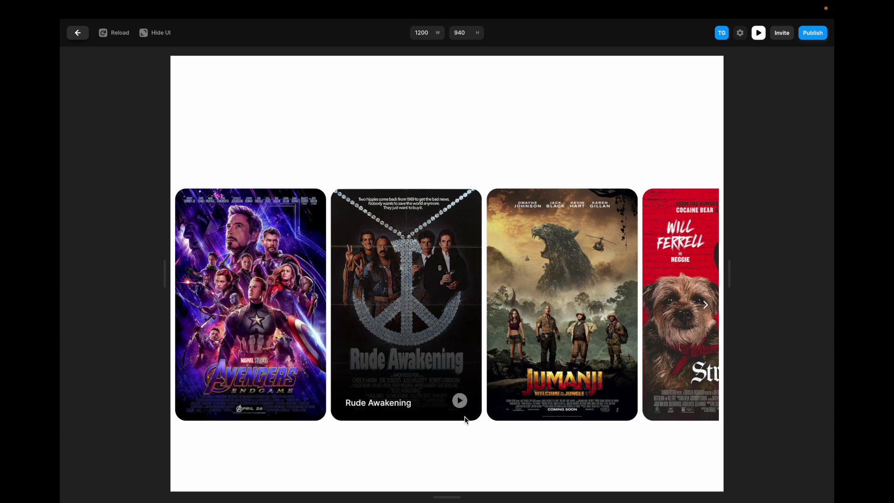
left_click(706, 306)
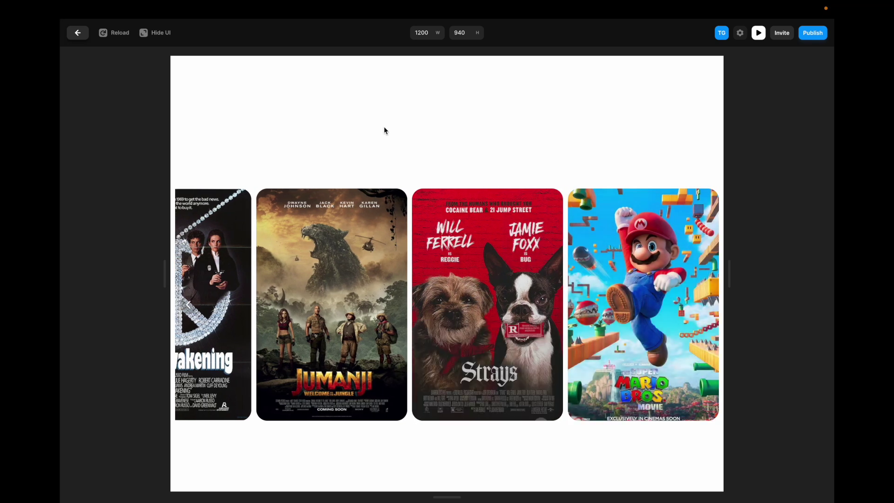
mouse_move(346, 249)
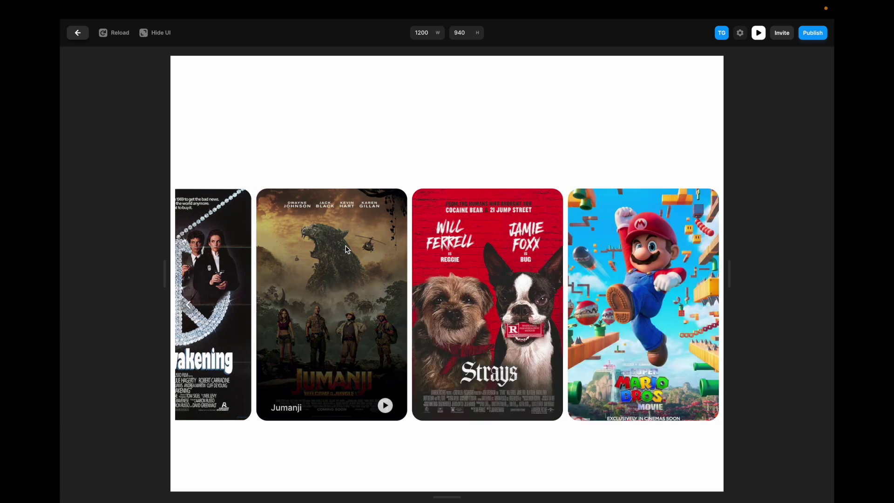